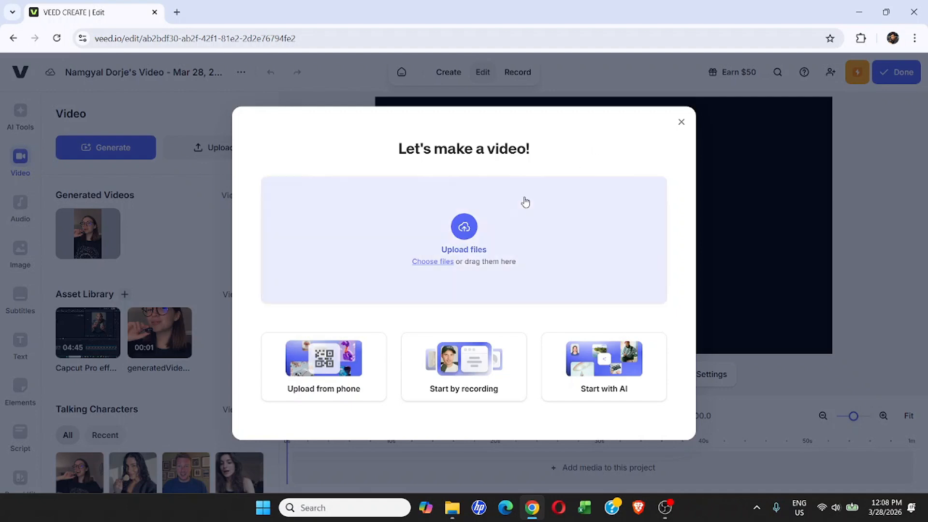
Upload the audio file "On The Flip - The Grey Room _ Density & Time.mp3" to the project.
{"action": "left_click", "coordinate": [463, 253]}
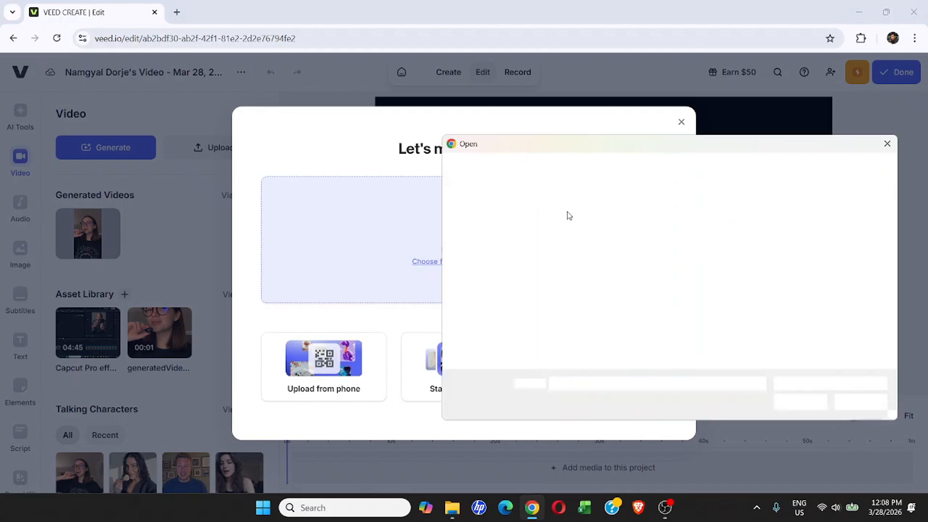
{"action": "left_click", "coordinate": [789, 404]}
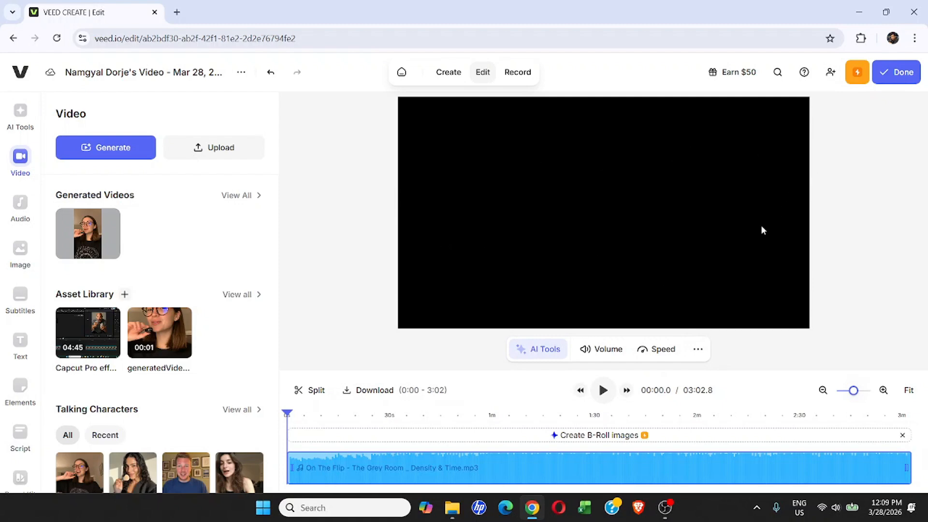
Move the playhead to about 34 seconds and set the audio track's volume to 32%.
{"action": "left_click", "coordinate": [294, 414]}
{"action": "left_click_drag", "start_coordinate": [293, 415], "coordinate": [403, 414]}
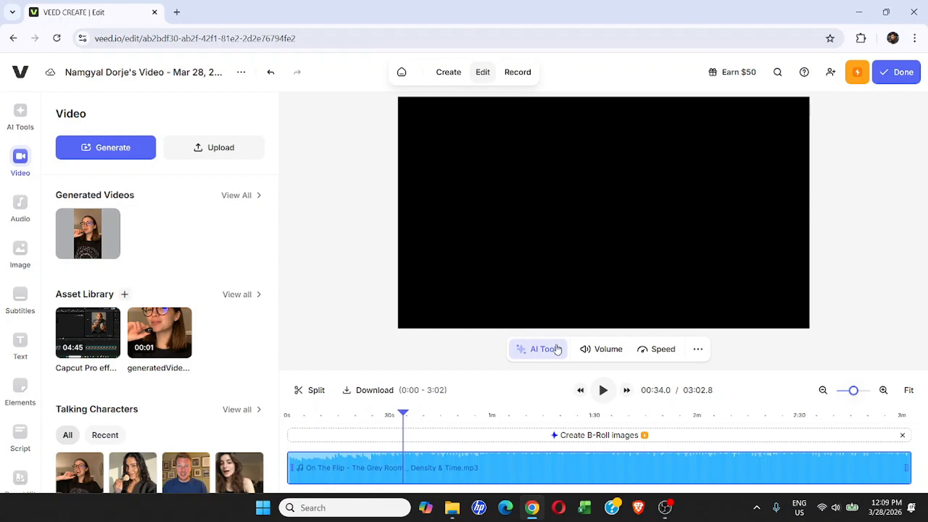
{"action": "left_click", "coordinate": [606, 350]}
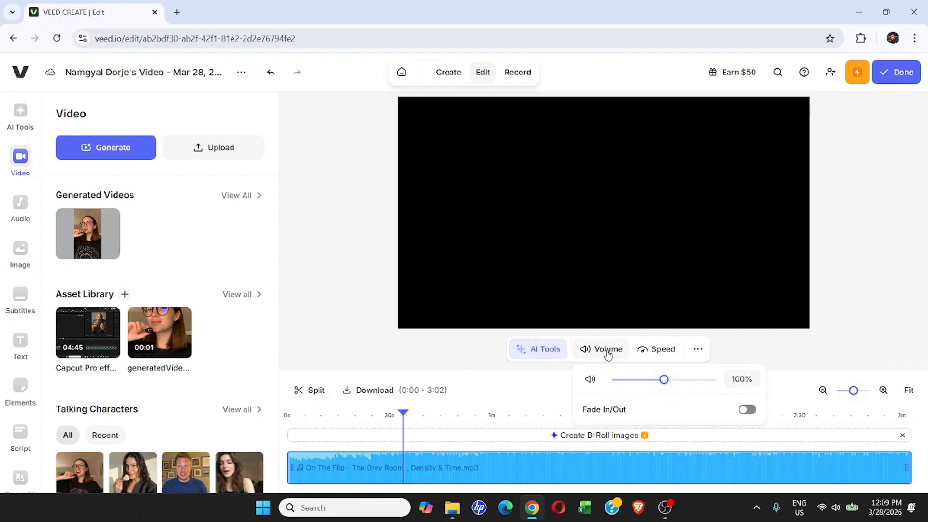
{"action": "left_click_drag", "start_coordinate": [663, 381], "coordinate": [631, 383]}
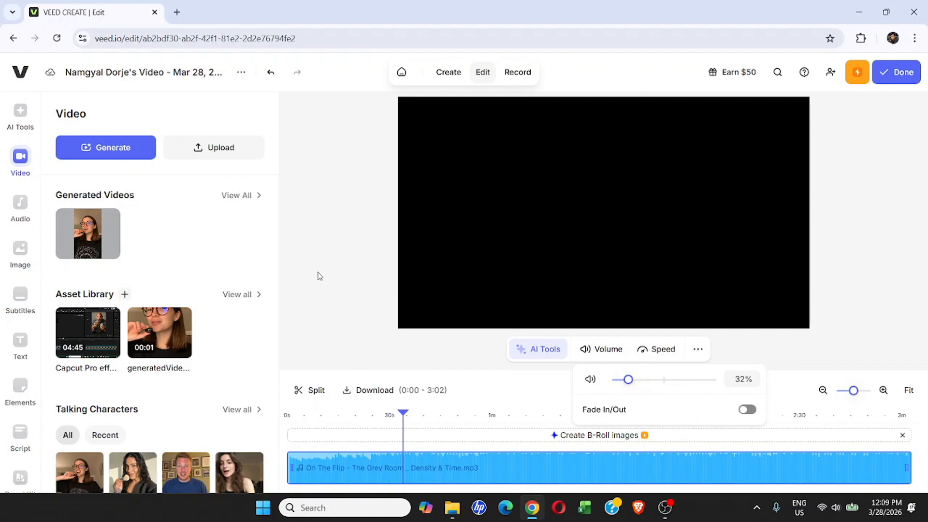
Add the red thin-bar sound wave visualizer, aligned along its base, from the Sound Waves elements.
{"action": "left_click", "coordinate": [20, 389]}
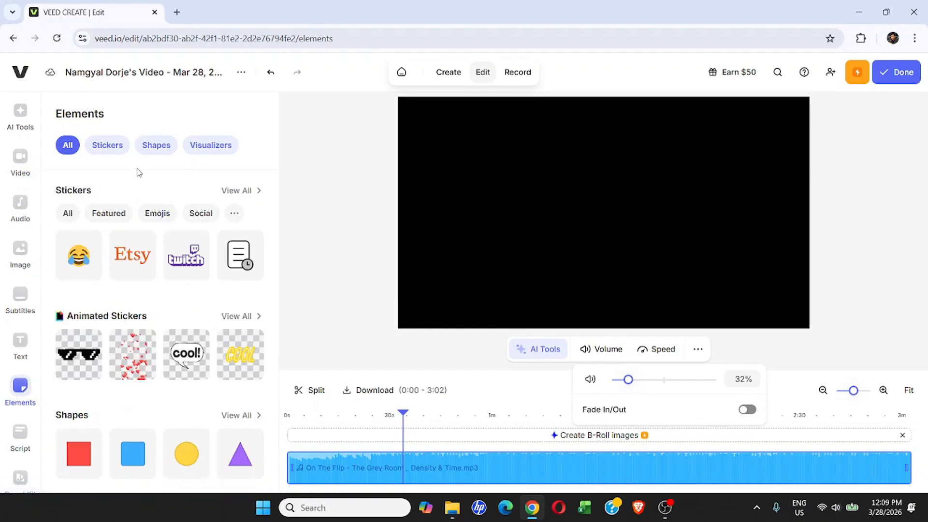
{"action": "scroll", "coordinate": [181, 221], "scroll_direction": "down", "scroll_amount": 3}
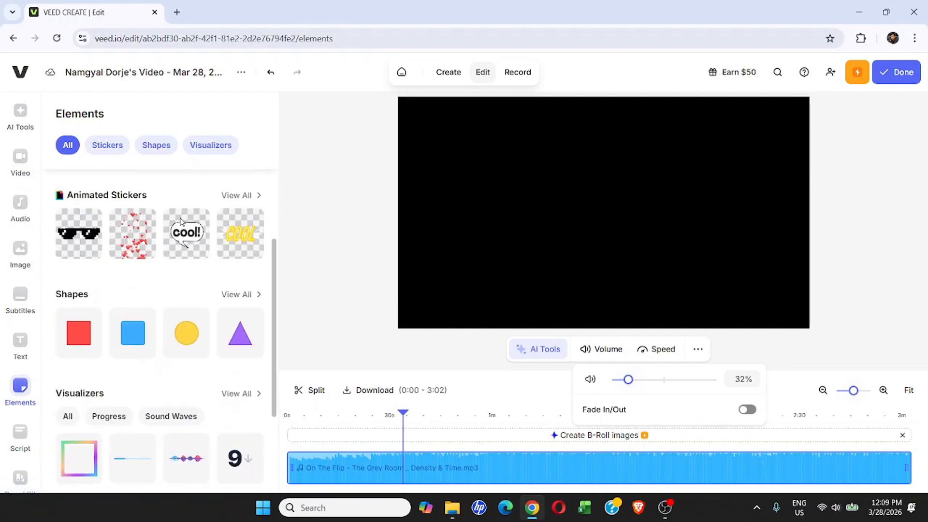
{"action": "scroll", "coordinate": [181, 222], "scroll_direction": "down", "scroll_amount": 3}
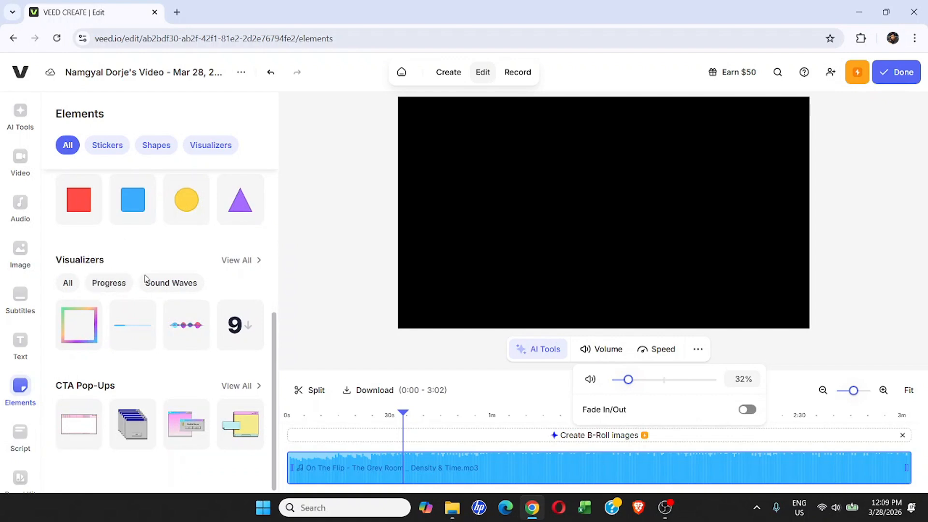
{"action": "left_click", "coordinate": [178, 286]}
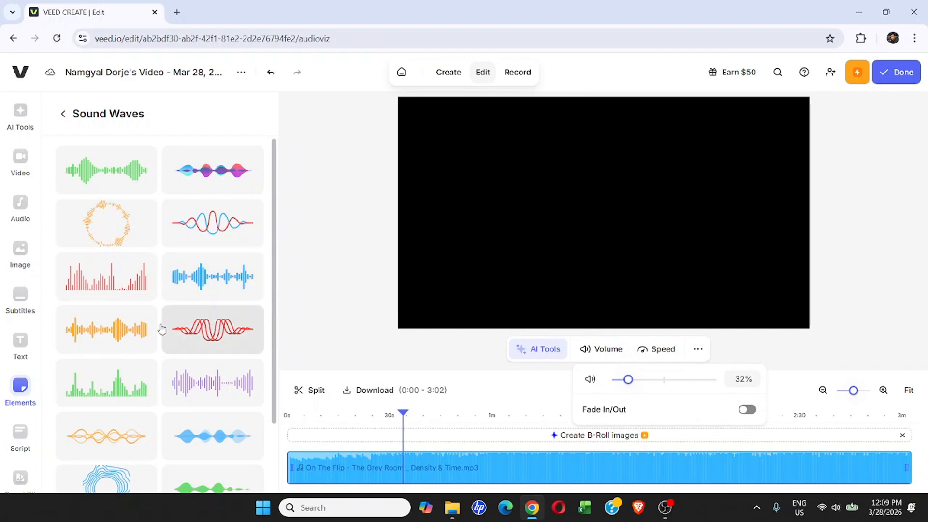
{"action": "scroll", "coordinate": [115, 324], "scroll_direction": "down", "scroll_amount": 3}
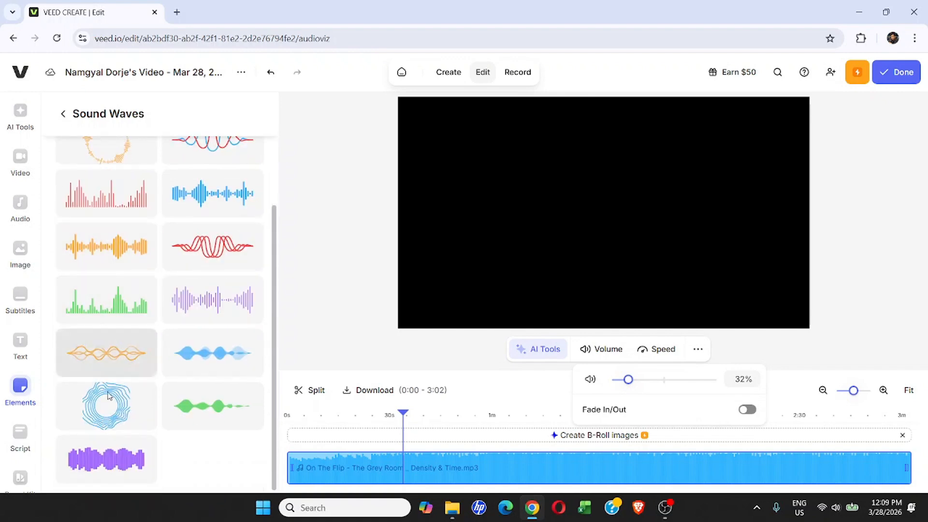
{"action": "scroll", "coordinate": [158, 322], "scroll_direction": "up", "scroll_amount": 2}
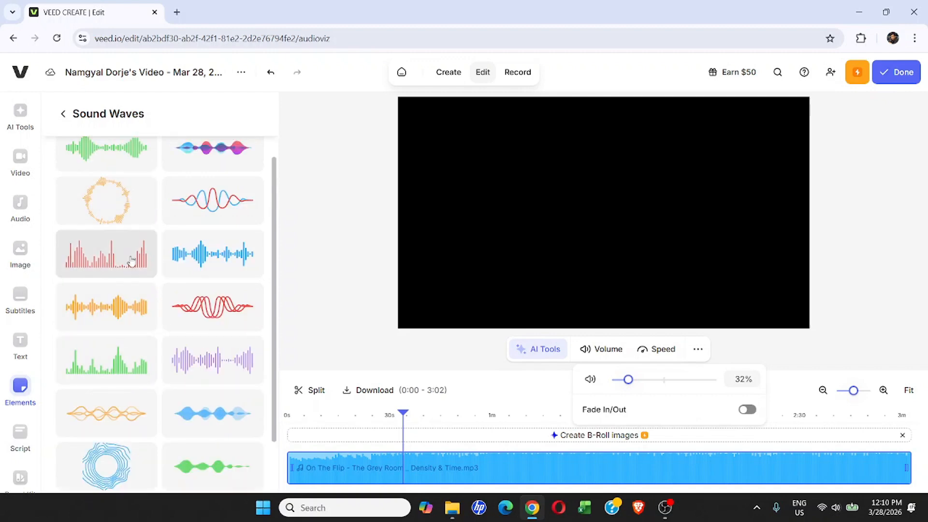
{"action": "left_click", "coordinate": [108, 258]}
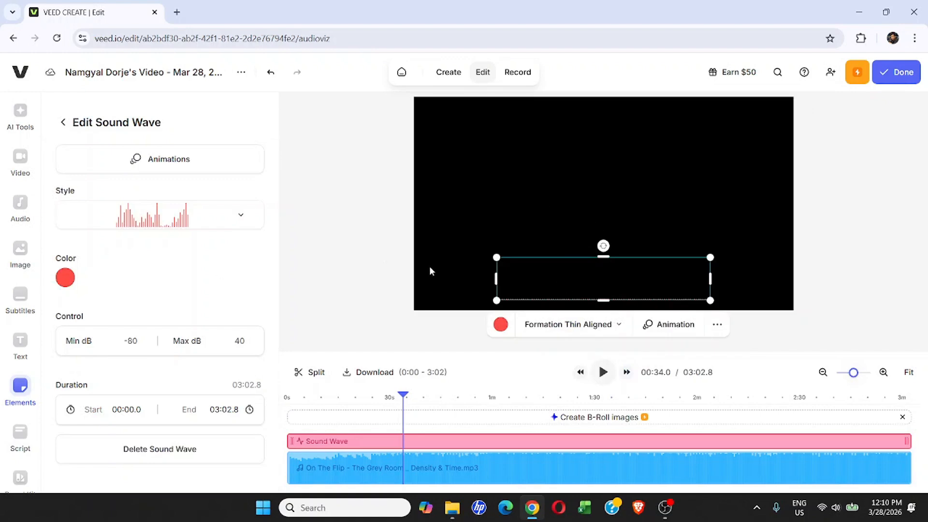
Preview the sound wave against the music from about 34 seconds, from the start and from about 57 seconds.
{"action": "left_click", "coordinate": [608, 376]}
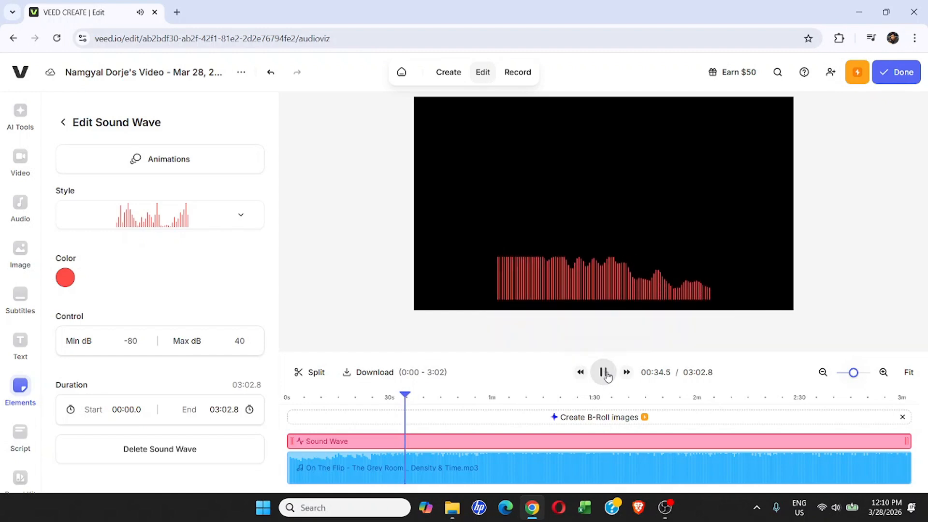
{"action": "left_click", "coordinate": [607, 376]}
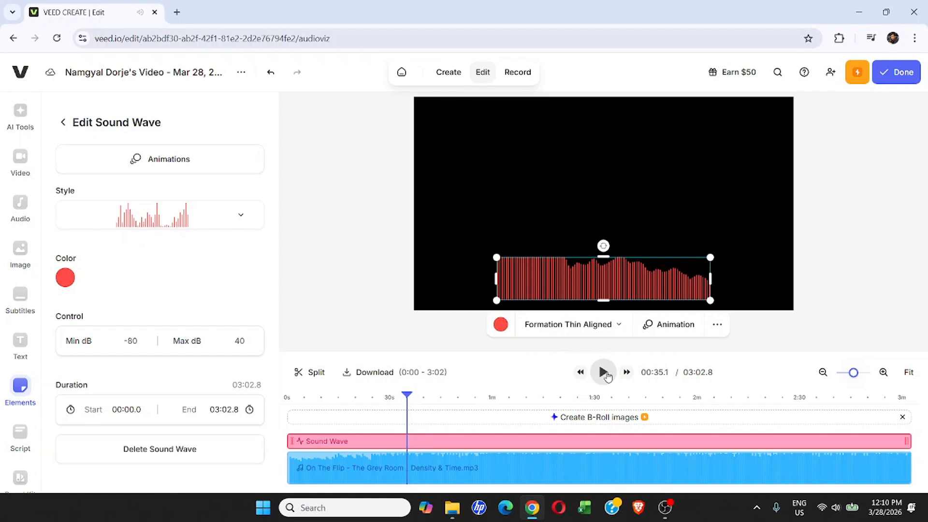
{"action": "left_click", "coordinate": [477, 395]}
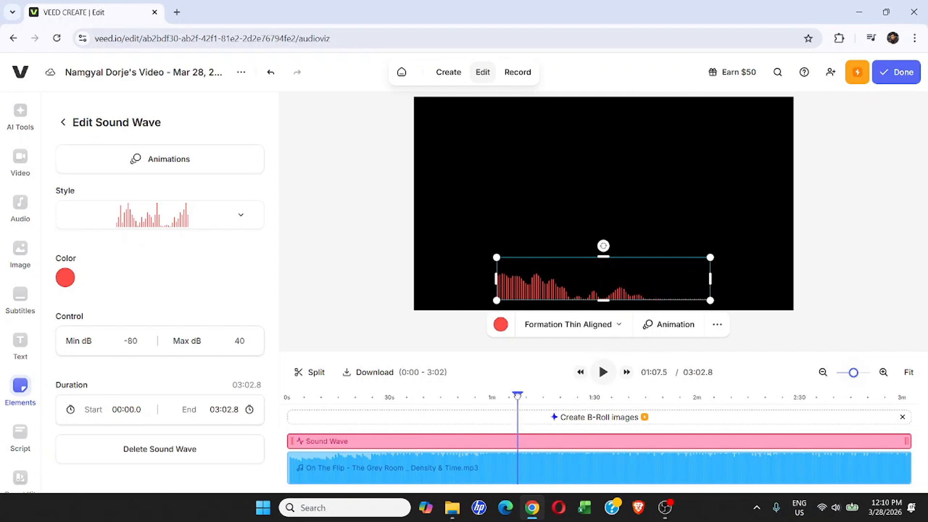
{"action": "left_click_drag", "start_coordinate": [483, 397], "coordinate": [518, 397]}
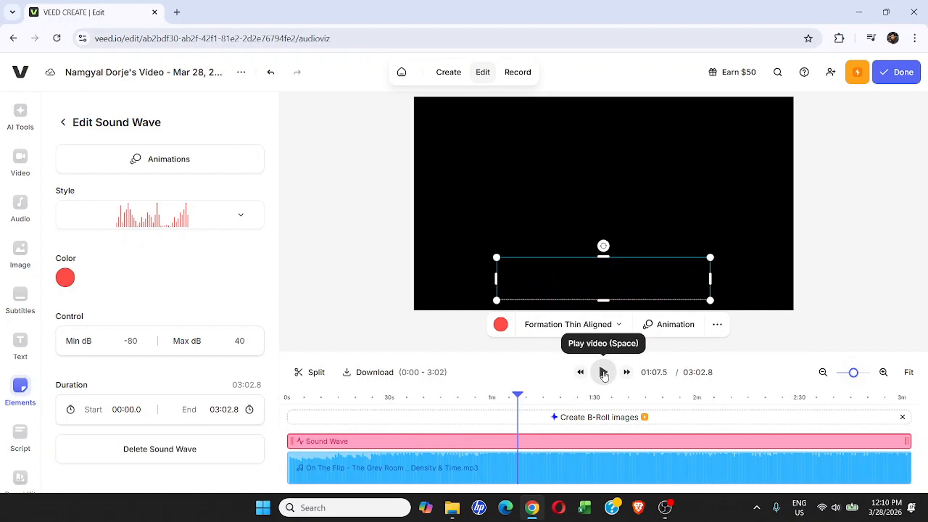
{"action": "left_click_drag", "start_coordinate": [518, 397], "coordinate": [288, 404]}
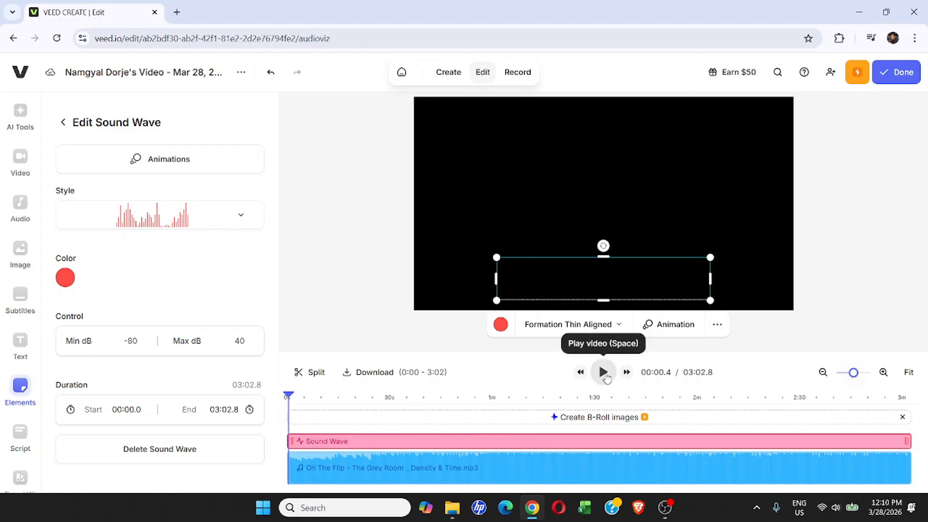
{"action": "left_click", "coordinate": [604, 372]}
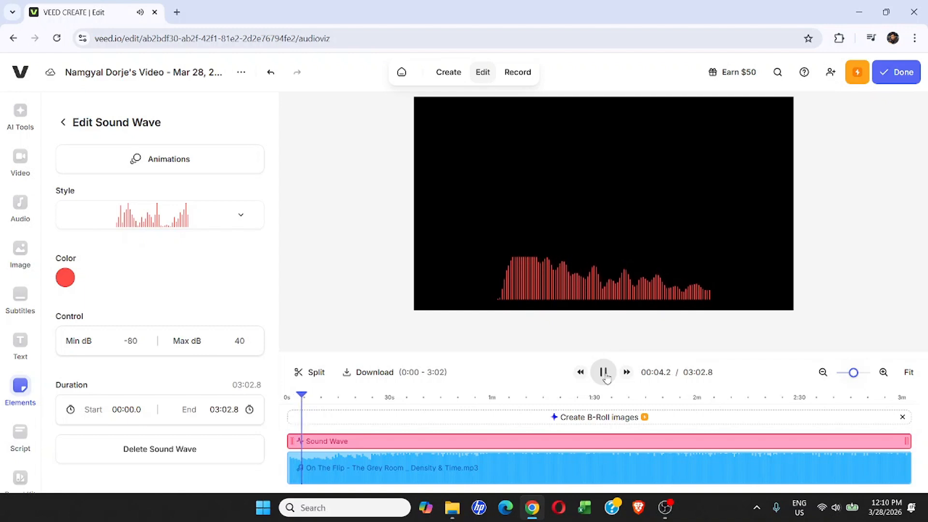
{"action": "left_click", "coordinate": [605, 374]}
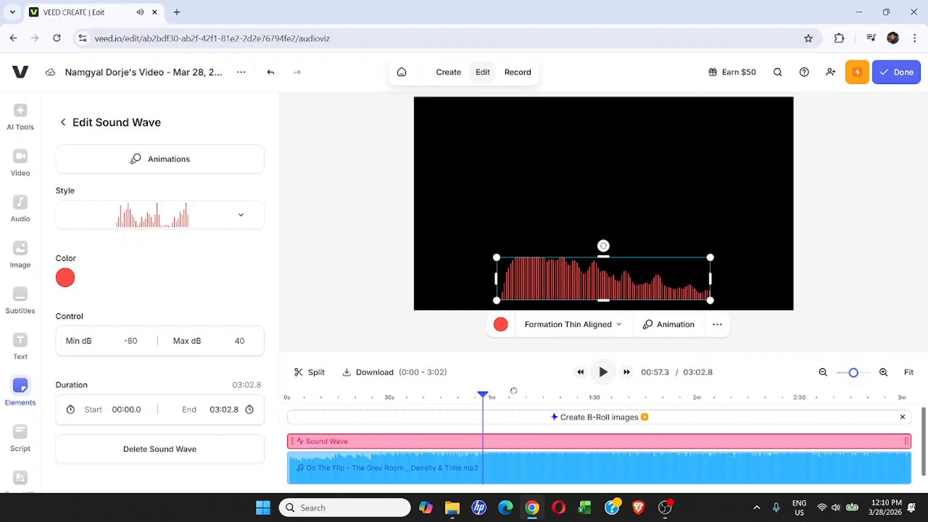
{"action": "left_click", "coordinate": [604, 373]}
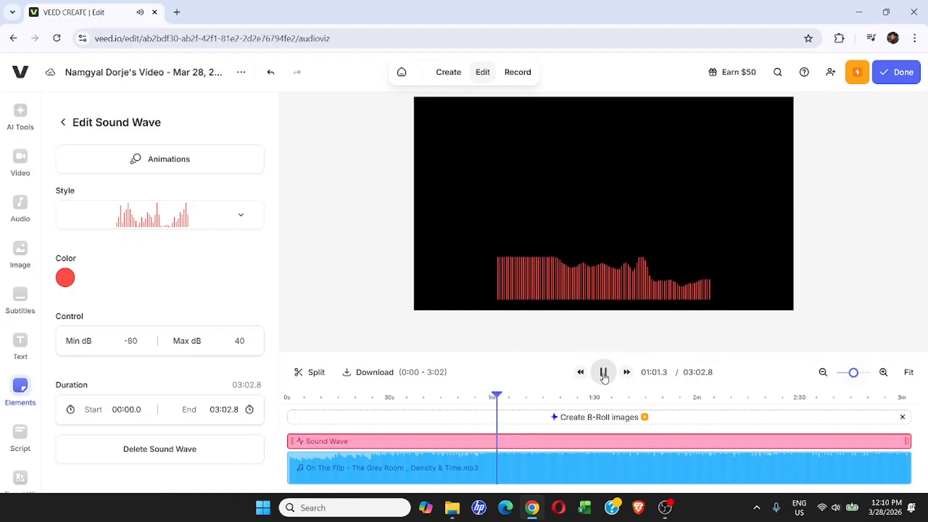
Stop playback, move the sound wave up to just below the canvas centre, and recolour it light yellow #f8fd8e.
{"action": "left_click", "coordinate": [604, 285]}
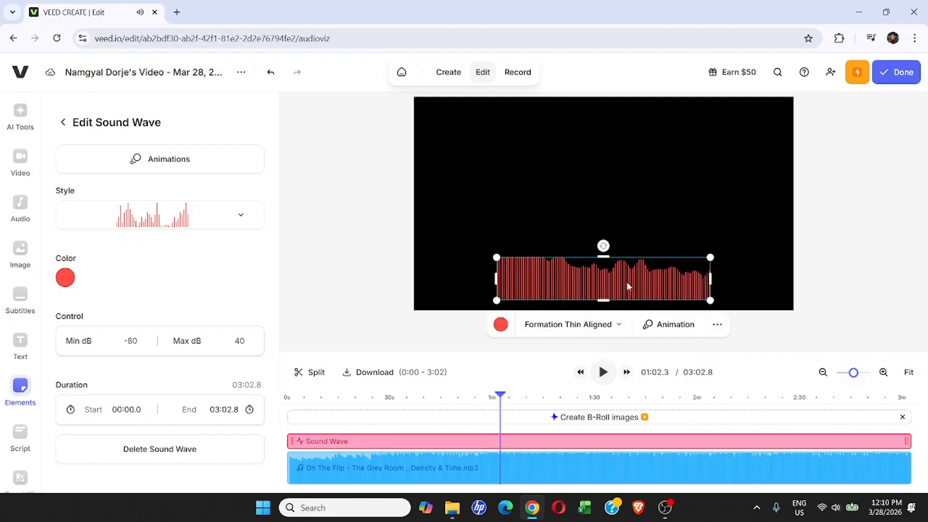
{"action": "left_click_drag", "start_coordinate": [627, 282], "coordinate": [631, 231]}
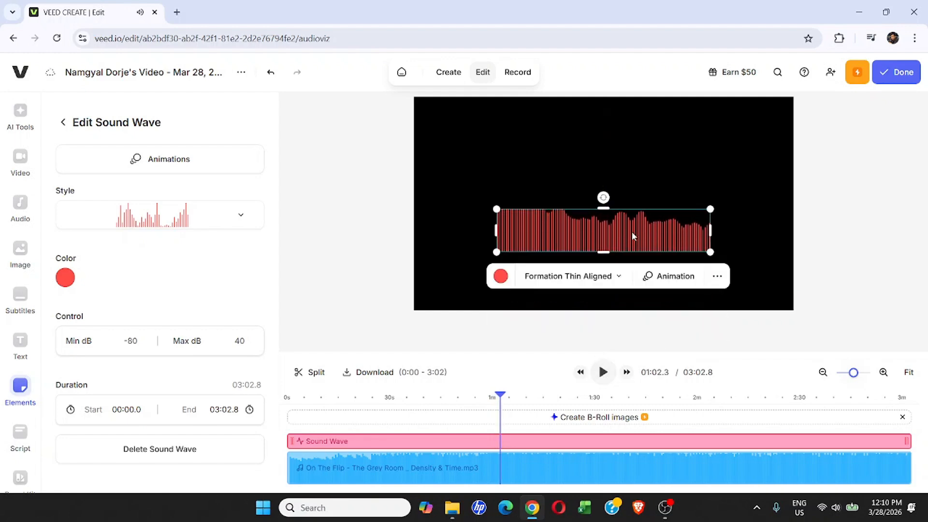
{"action": "left_click", "coordinate": [501, 279]}
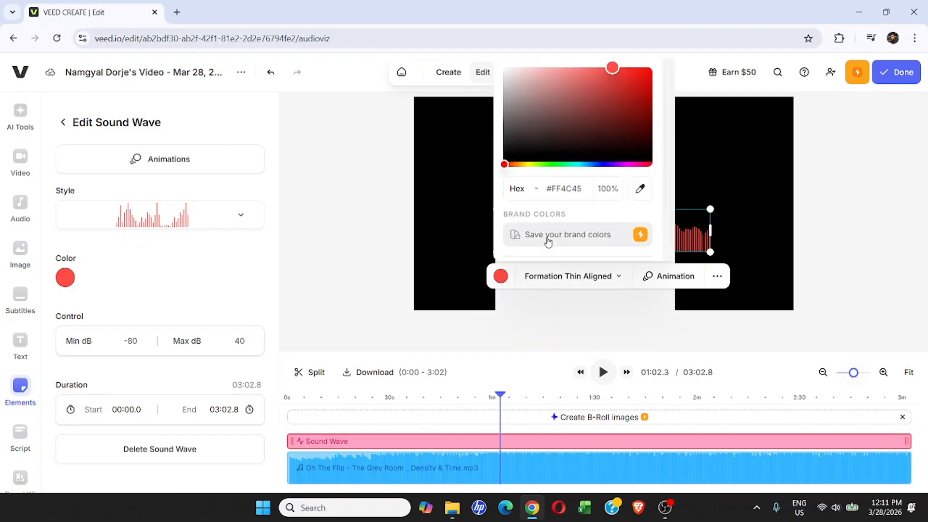
{"action": "left_click", "coordinate": [531, 164]}
{"action": "mouse_move", "coordinate": [577, 79]}
{"action": "left_mouse_down"}
{"action": "mouse_move", "coordinate": [608, 79]}
{"action": "mouse_move", "coordinate": [570, 71]}
{"action": "left_mouse_up"}
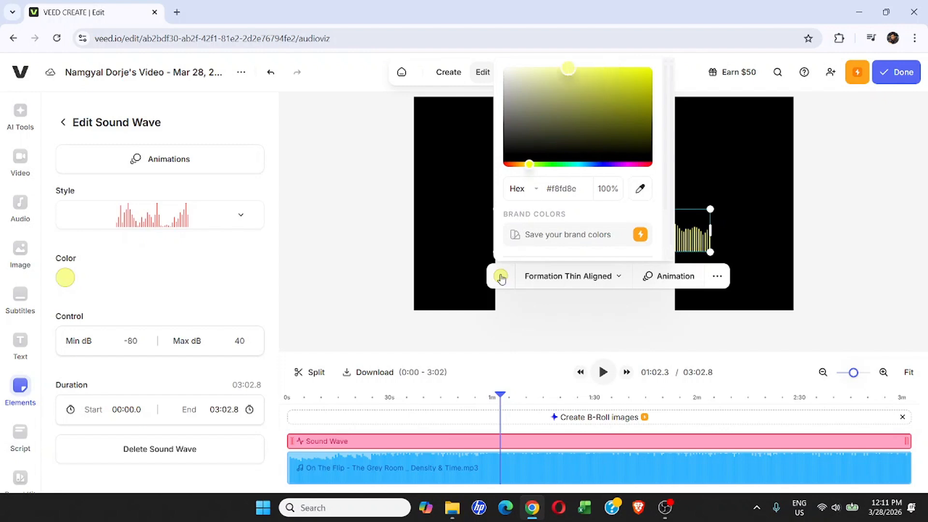
{"action": "left_click", "coordinate": [501, 279]}
Enlarge and reposition the sound wave so it spans nearly the full canvas width around mid-height.
{"action": "left_click_drag", "start_coordinate": [497, 252], "coordinate": [444, 262]}
{"action": "left_click_drag", "start_coordinate": [710, 209], "coordinate": [770, 192]}
{"action": "left_click_drag", "start_coordinate": [604, 245], "coordinate": [619, 221]}
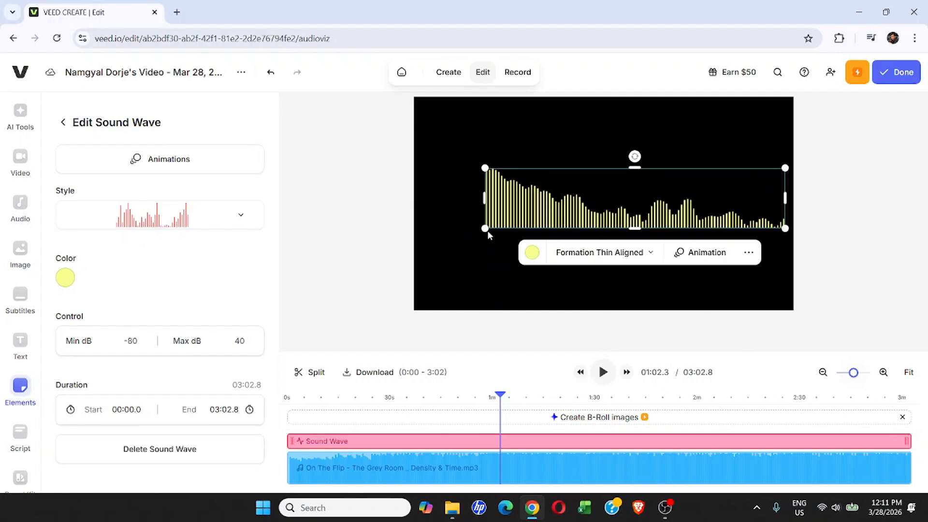
{"action": "left_click_drag", "start_coordinate": [482, 231], "coordinate": [427, 251]}
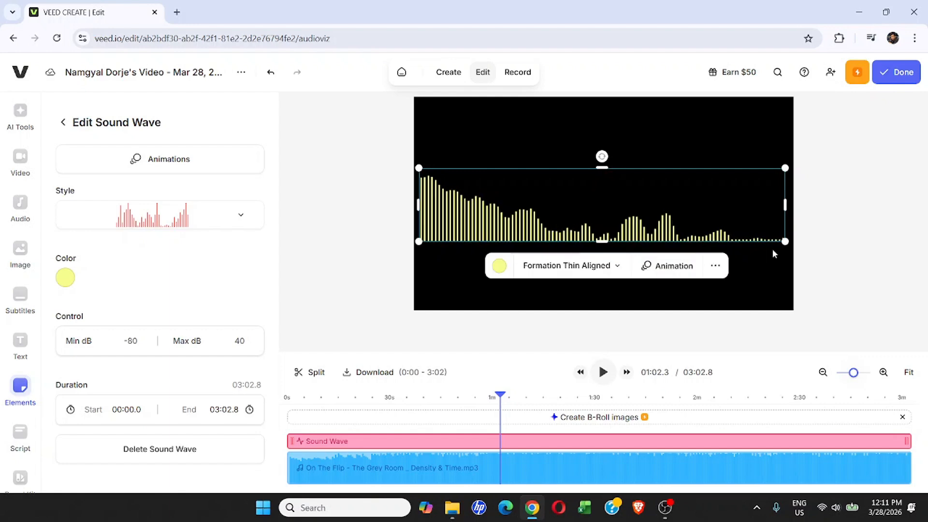
{"action": "left_click_drag", "start_coordinate": [785, 242], "coordinate": [787, 242]}
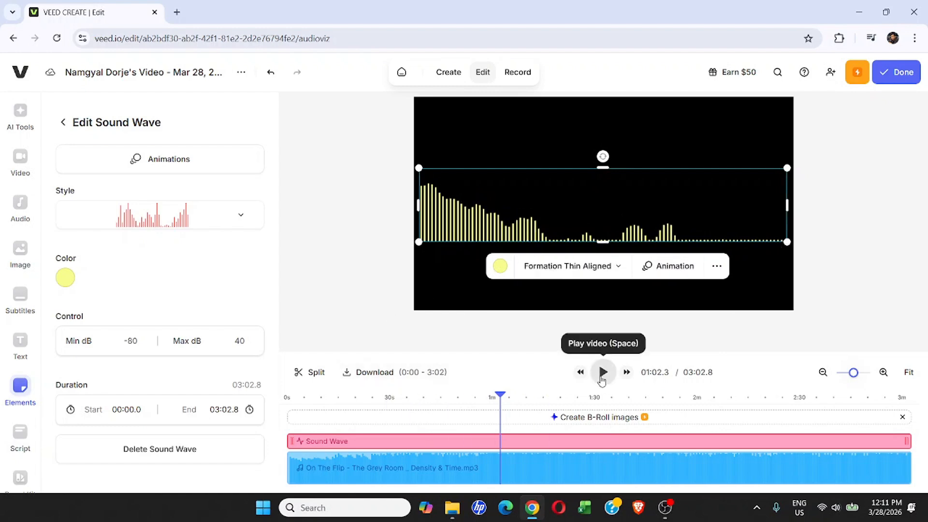
Preview the enlarged yellow sound wave from about 1:02 and again from about 1:10.
{"action": "left_click", "coordinate": [601, 380]}
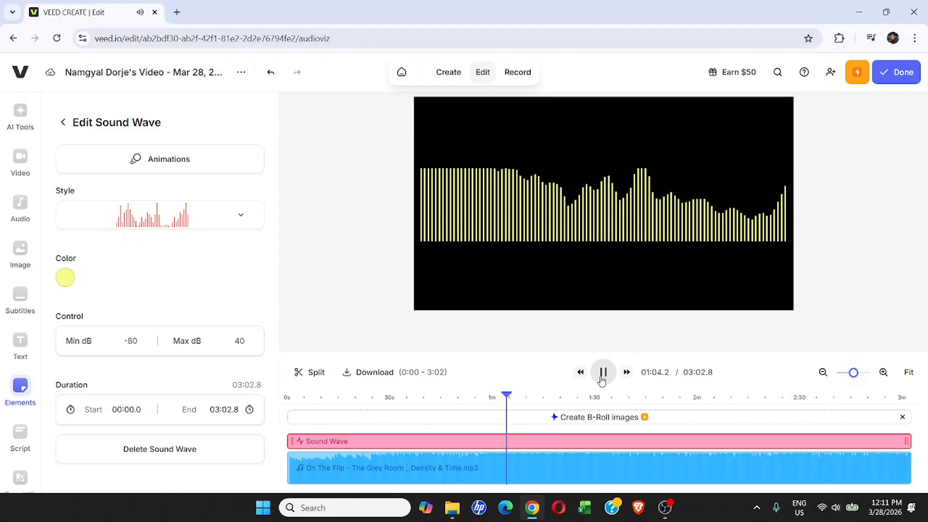
{"action": "left_click", "coordinate": [602, 374]}
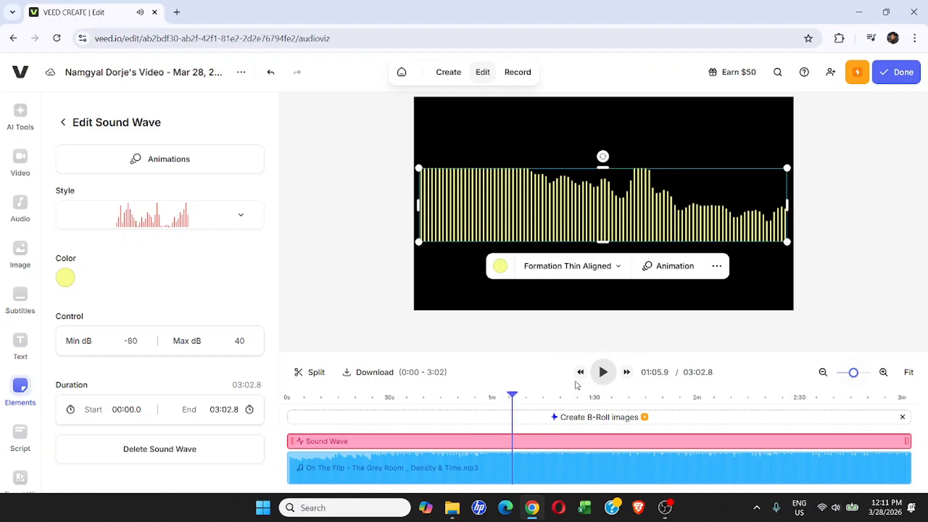
{"action": "left_click", "coordinate": [514, 400]}
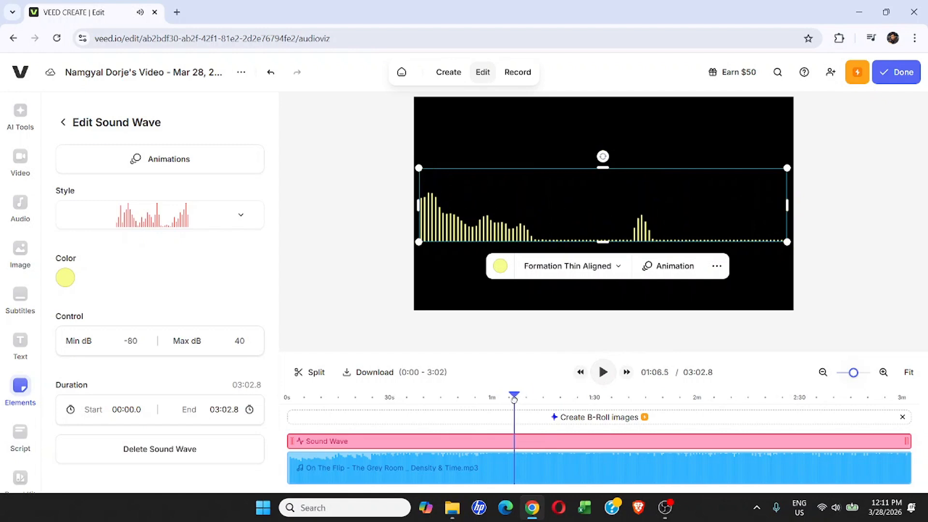
{"action": "mouse_move", "coordinate": [514, 400]}
{"action": "left_mouse_down"}
{"action": "mouse_move", "coordinate": [503, 399]}
{"action": "mouse_move", "coordinate": [525, 399]}
{"action": "left_mouse_up"}
{"action": "left_click", "coordinate": [603, 373]}
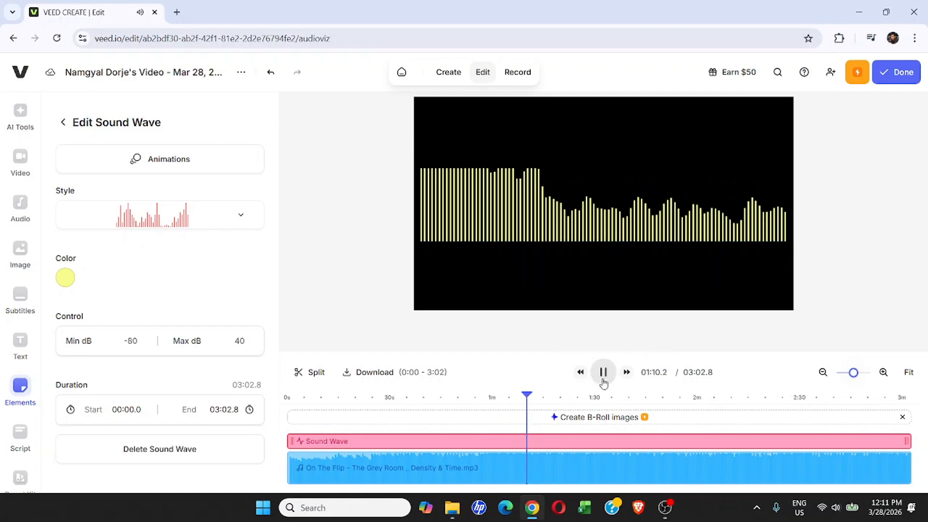
{"action": "left_click", "coordinate": [604, 381]}
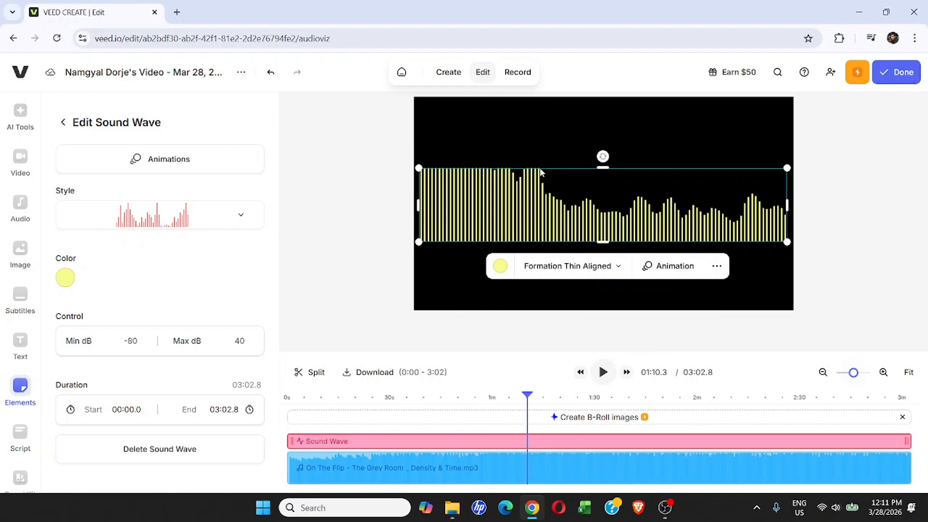
Export the video with the custom quality and watermark kept, and open the exported video's download options.
{"action": "left_click", "coordinate": [889, 81]}
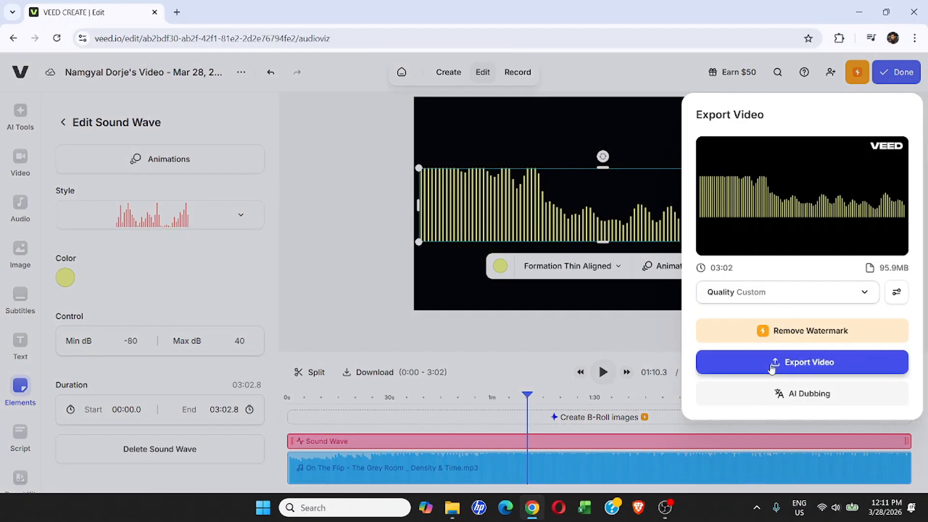
{"action": "left_click", "coordinate": [791, 369]}
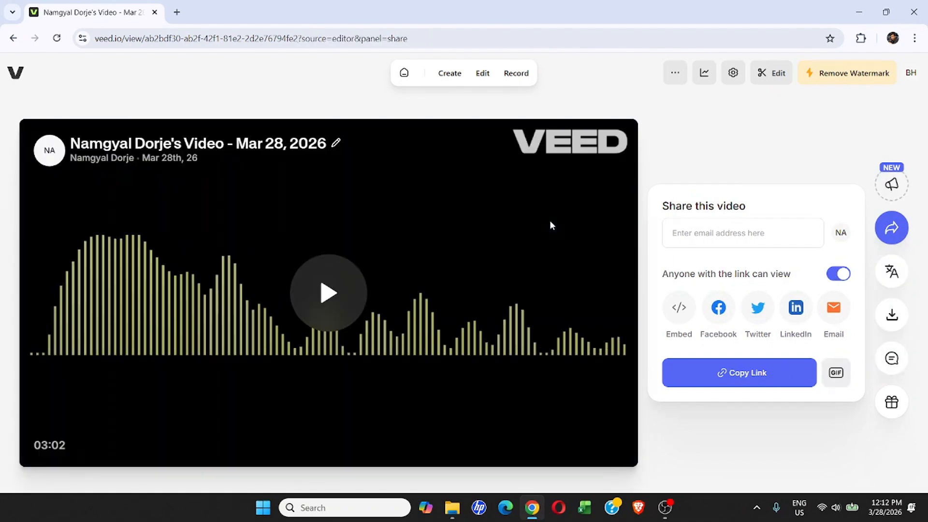
{"action": "left_click", "coordinate": [894, 323]}
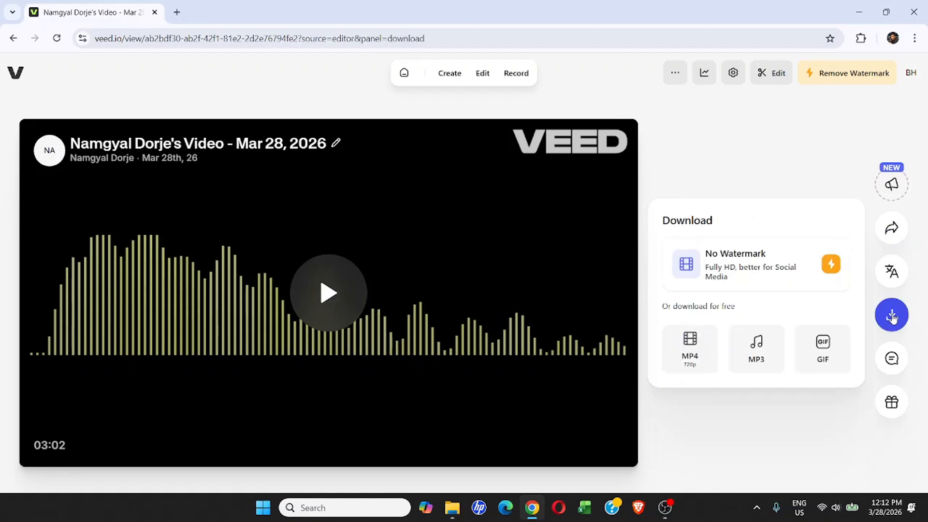
Download the exported video as a free 720p MP4 and show the downloaded file in its folder.
{"action": "left_click", "coordinate": [698, 340]}
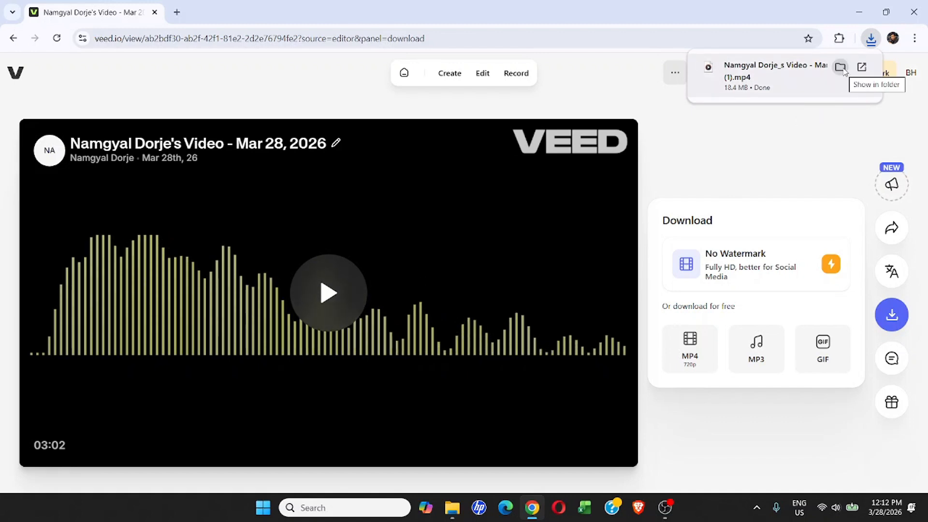
{"action": "left_click", "coordinate": [839, 68]}
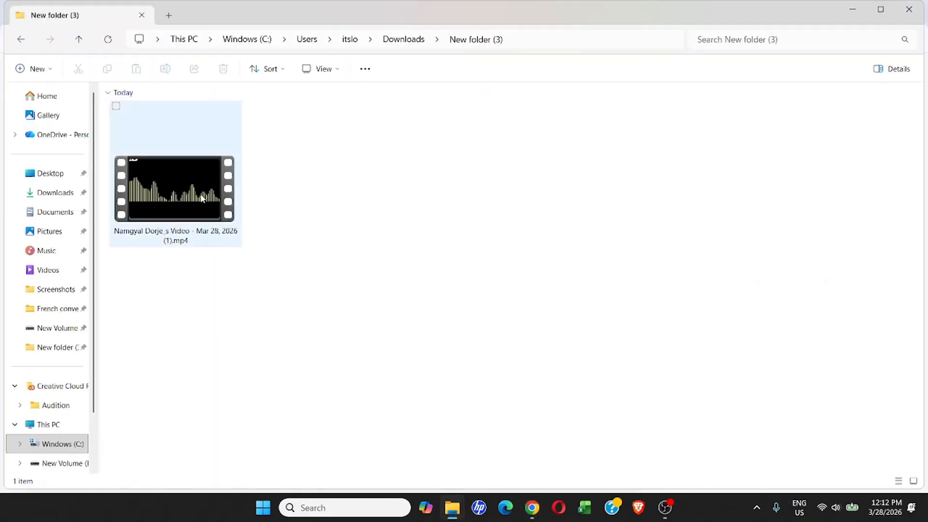
Open the downloaded MP4 for editing in Clipchamp and maximize the editor window.
{"action": "left_click", "coordinate": [177, 180]}
{"action": "right_click", "coordinate": [176, 176]}
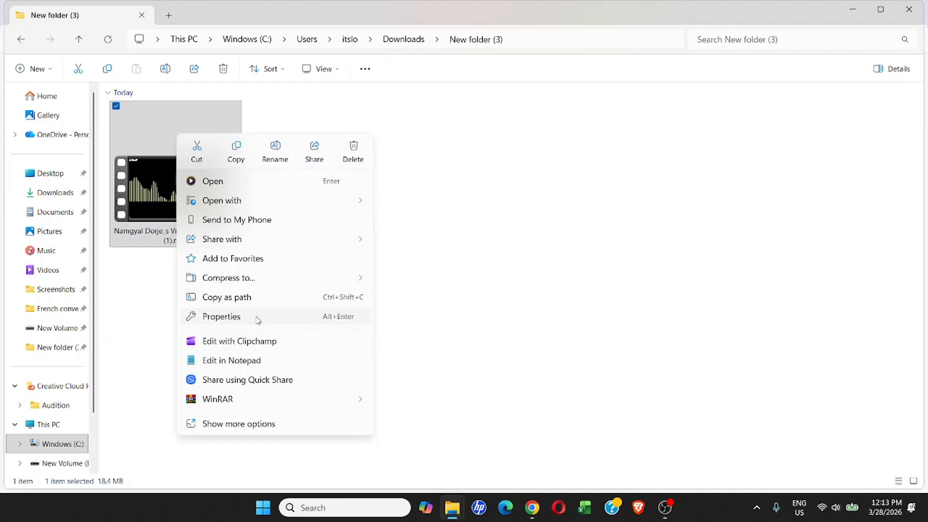
{"action": "left_click", "coordinate": [247, 345]}
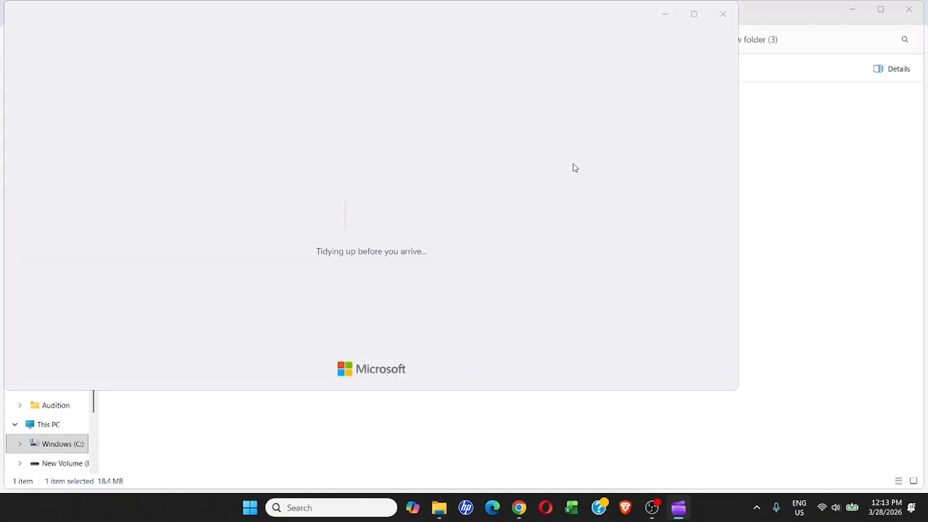
{"action": "left_click", "coordinate": [694, 14]}
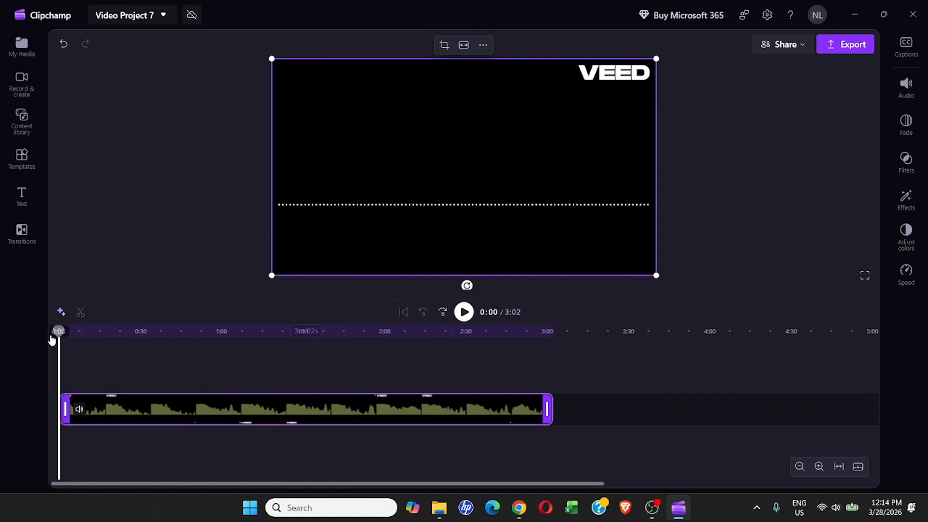
Preview the imported video at about 0:25, then from about 0:34 and 1:09, and pause playback.
{"action": "left_click_drag", "start_coordinate": [59, 331], "coordinate": [128, 353]}
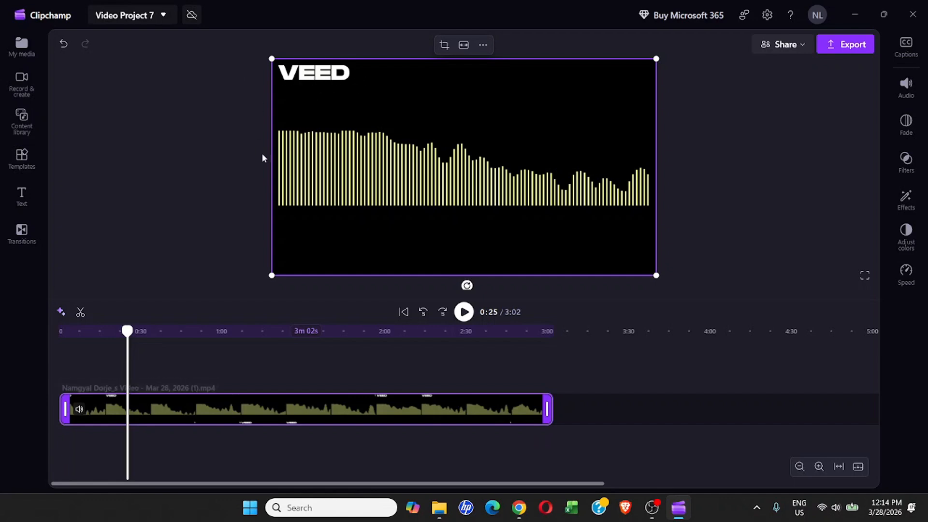
{"action": "left_click", "coordinate": [153, 332]}
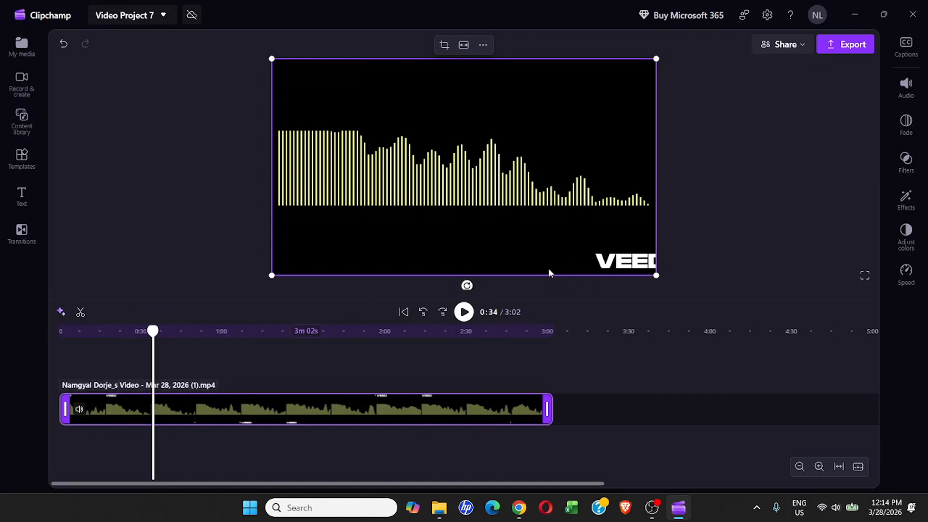
{"action": "left_click", "coordinate": [465, 313]}
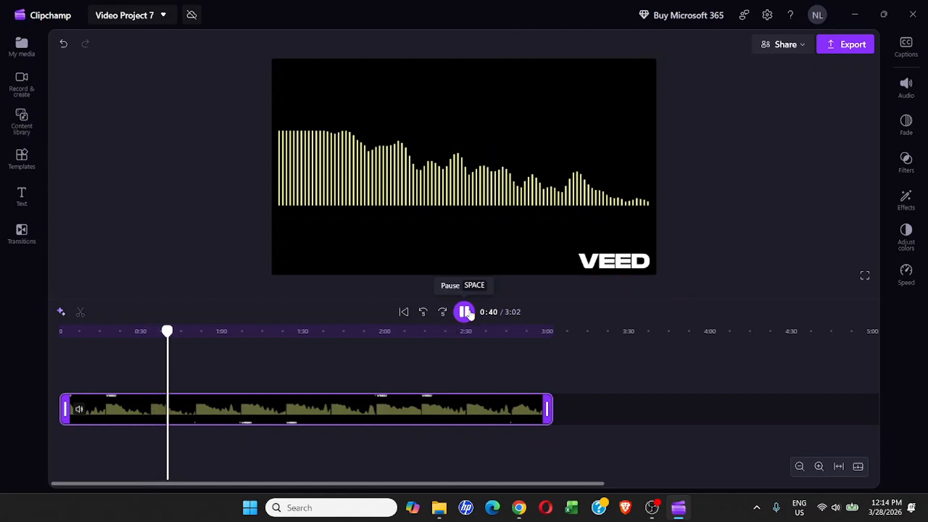
{"action": "left_click", "coordinate": [247, 331]}
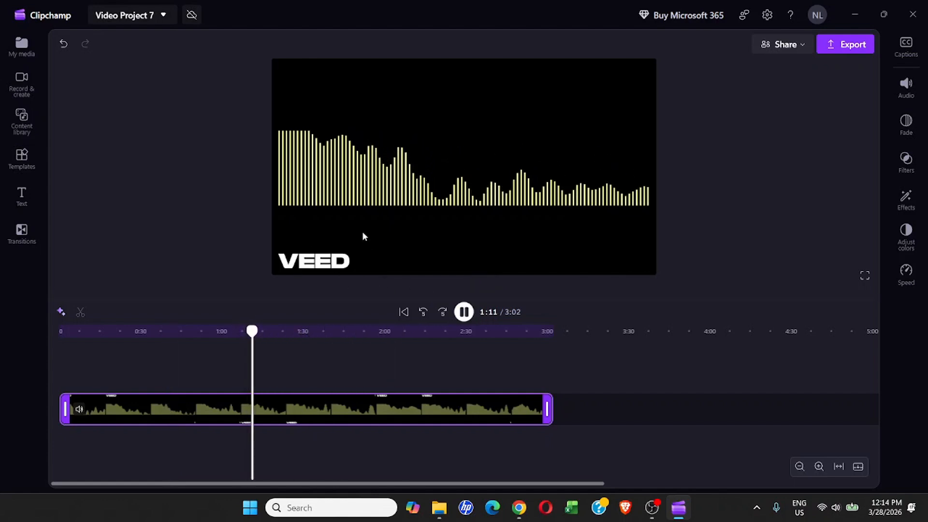
{"action": "left_click", "coordinate": [465, 312]}
Crop the video clip at its upper and lower edges to just around the sound wave, cutting off the VEED watermark.
{"action": "left_click", "coordinate": [312, 133]}
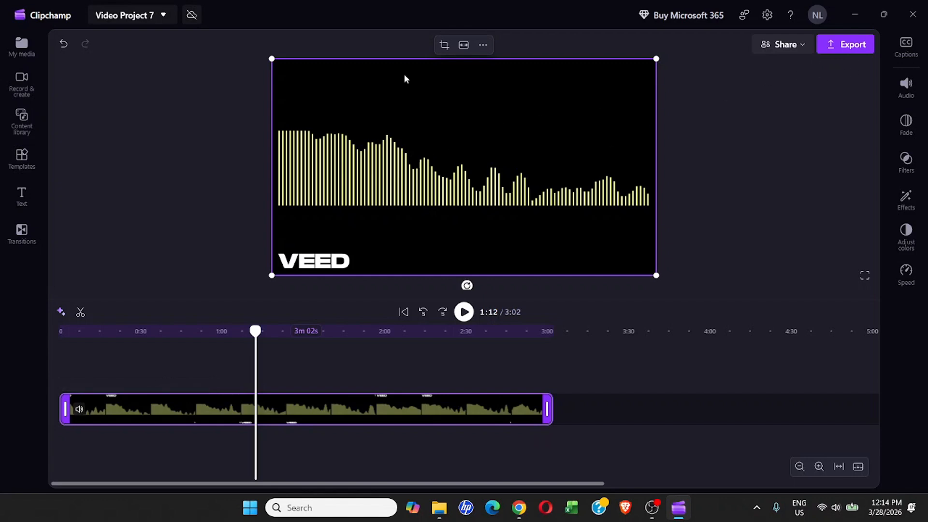
{"action": "left_click", "coordinate": [446, 50]}
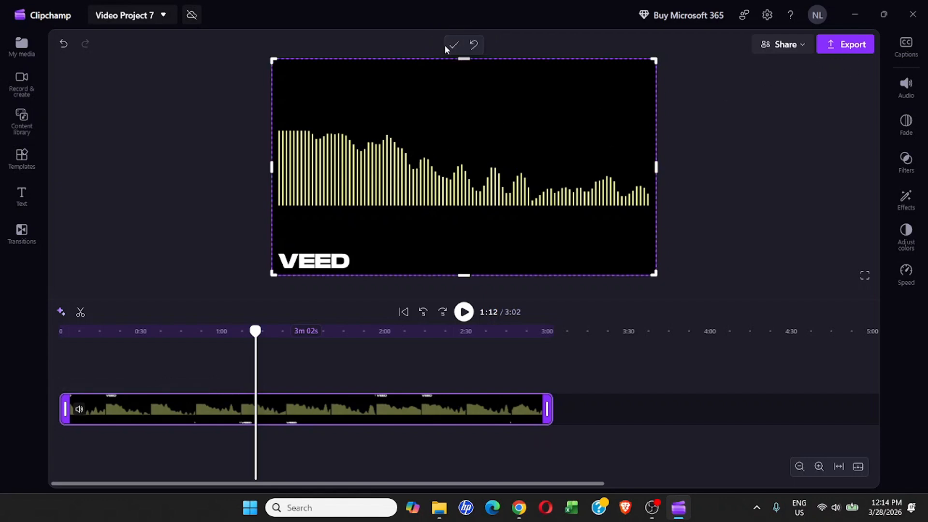
{"action": "left_click_drag", "start_coordinate": [464, 275], "coordinate": [484, 214]}
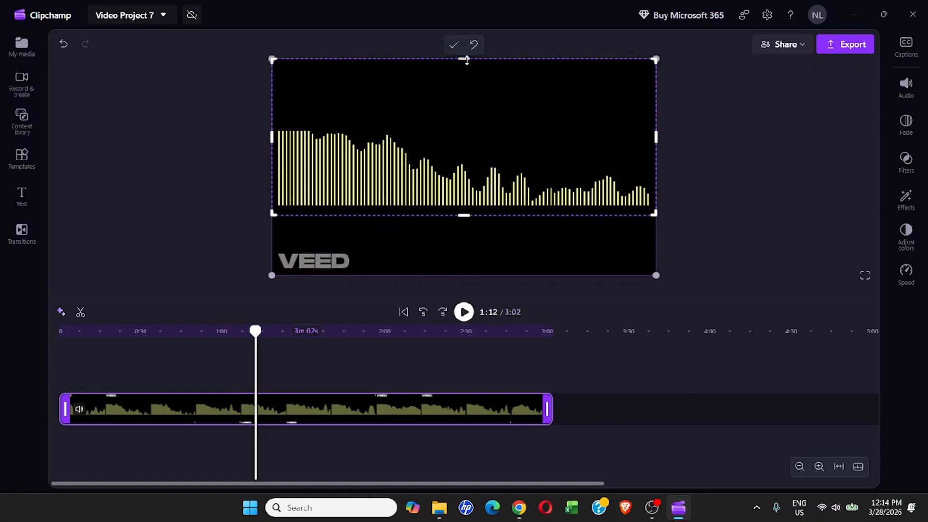
{"action": "left_click_drag", "start_coordinate": [467, 60], "coordinate": [469, 123]}
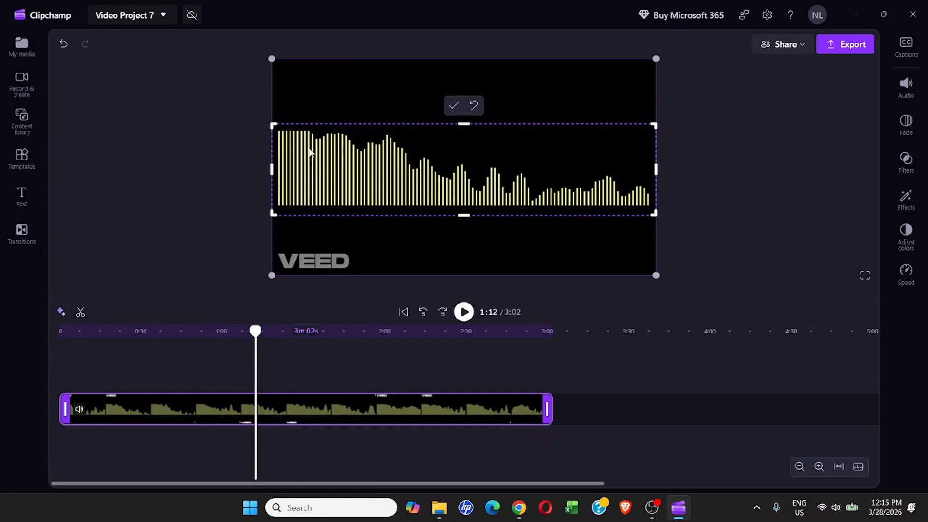
{"action": "mouse_move", "coordinate": [464, 125]}
{"action": "left_mouse_down"}
{"action": "mouse_move", "coordinate": [464, 156]}
{"action": "mouse_move", "coordinate": [474, 123]}
{"action": "left_mouse_up"}
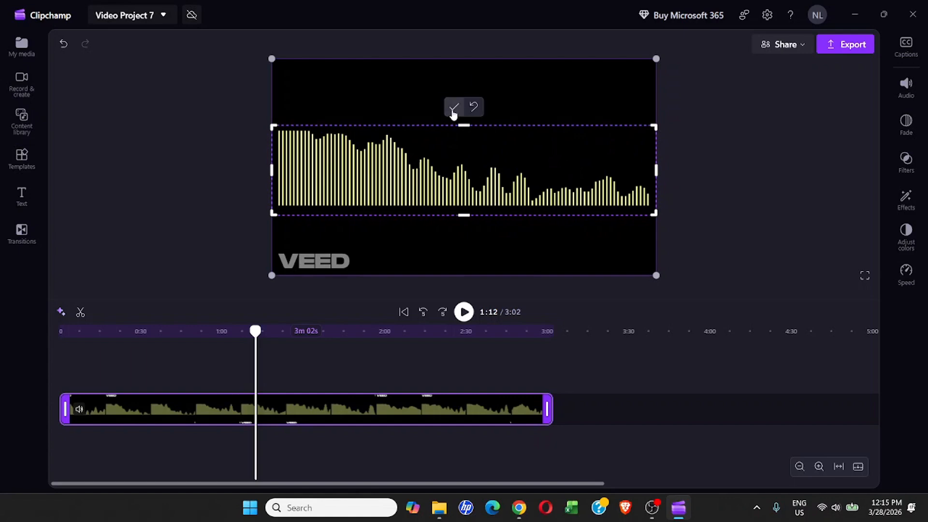
{"action": "left_click", "coordinate": [453, 108]}
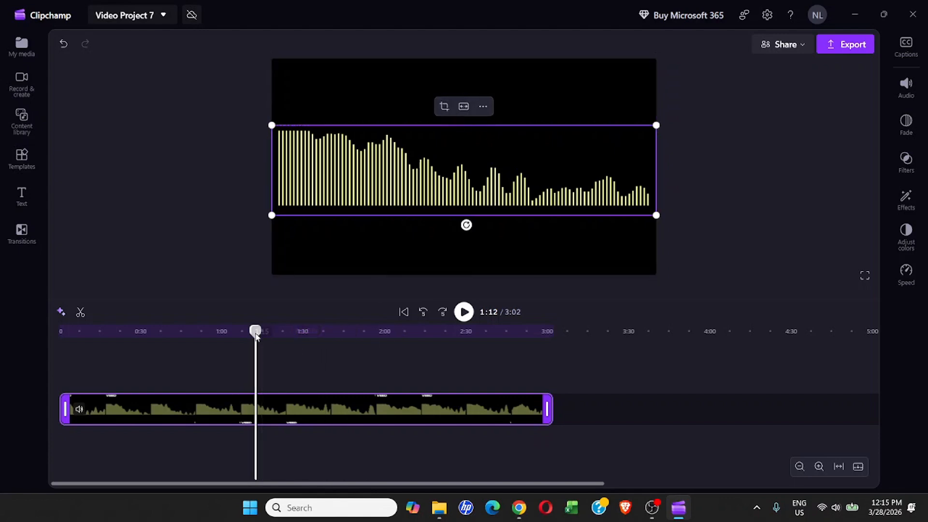
Play the cropped clip from 1:12 to about 1:17, pause it and deselect it.
{"action": "left_click", "coordinate": [464, 313]}
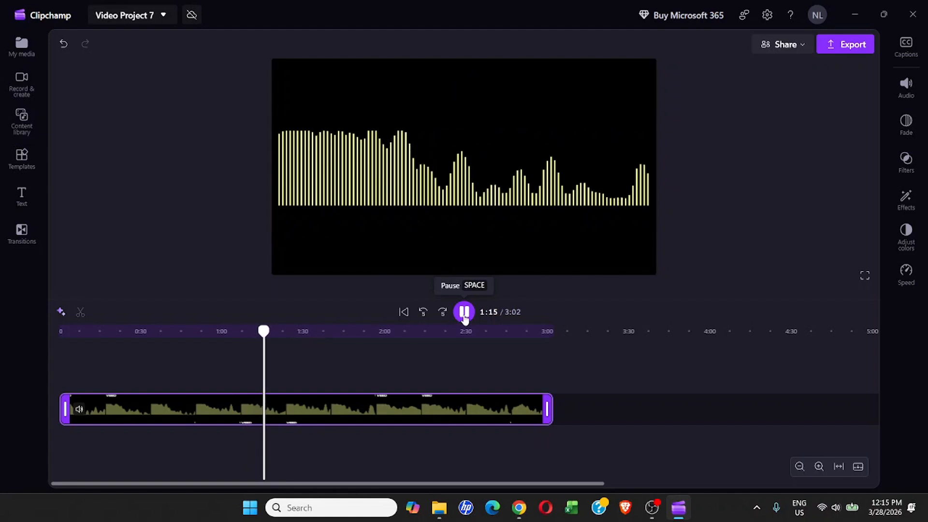
{"action": "left_click", "coordinate": [464, 313]}
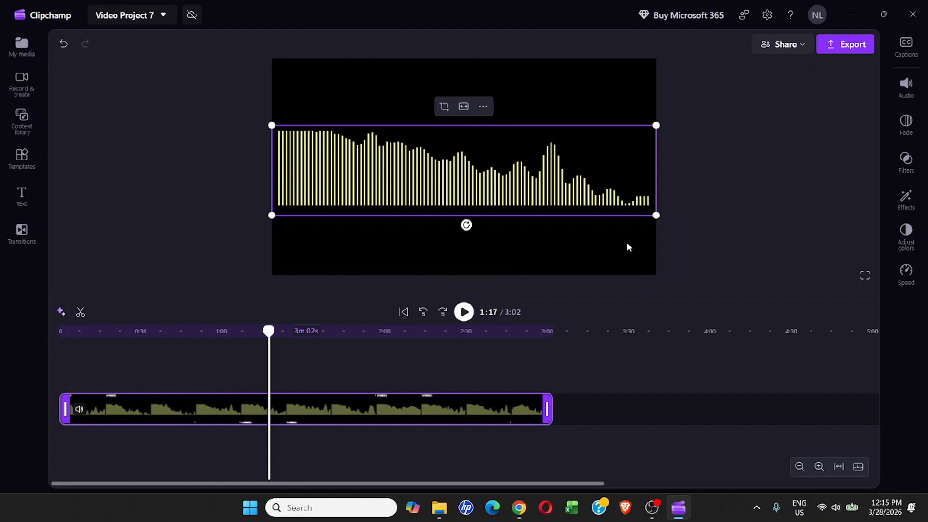
{"action": "left_click", "coordinate": [716, 210]}
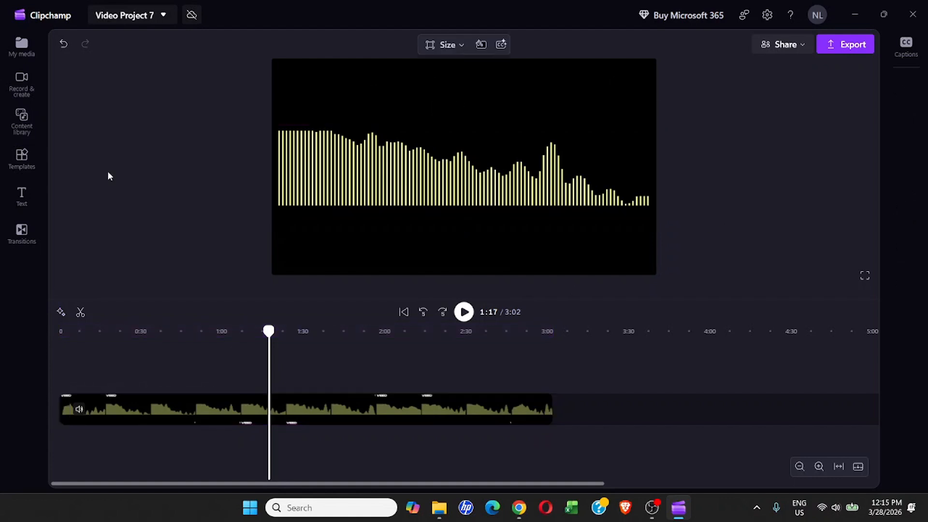
Check the project's aspect ratio options and keep Wide 16:9.
{"action": "left_click", "coordinate": [624, 182]}
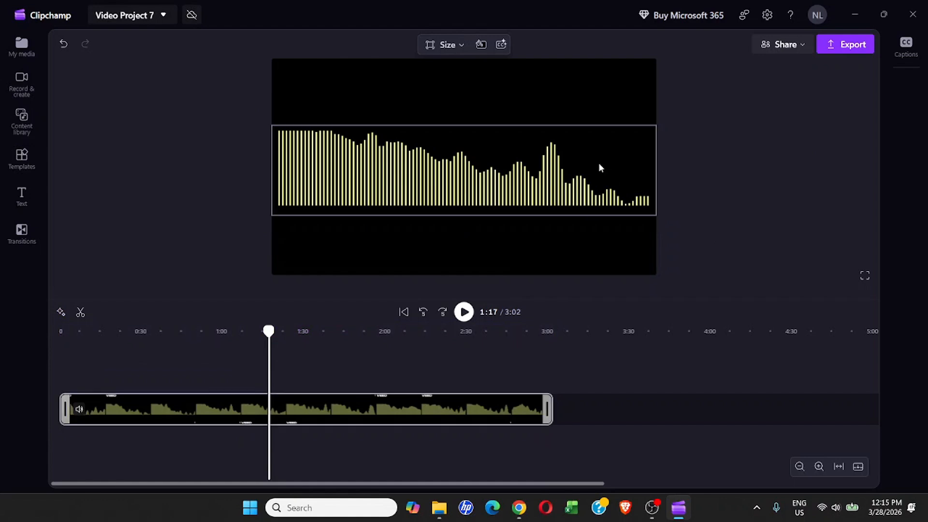
{"action": "left_click", "coordinate": [445, 54]}
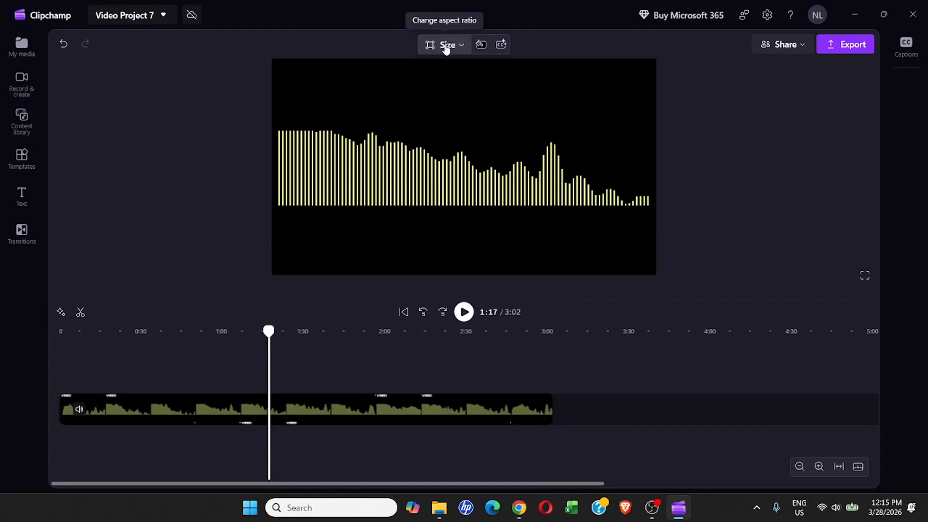
{"action": "left_click", "coordinate": [448, 46]}
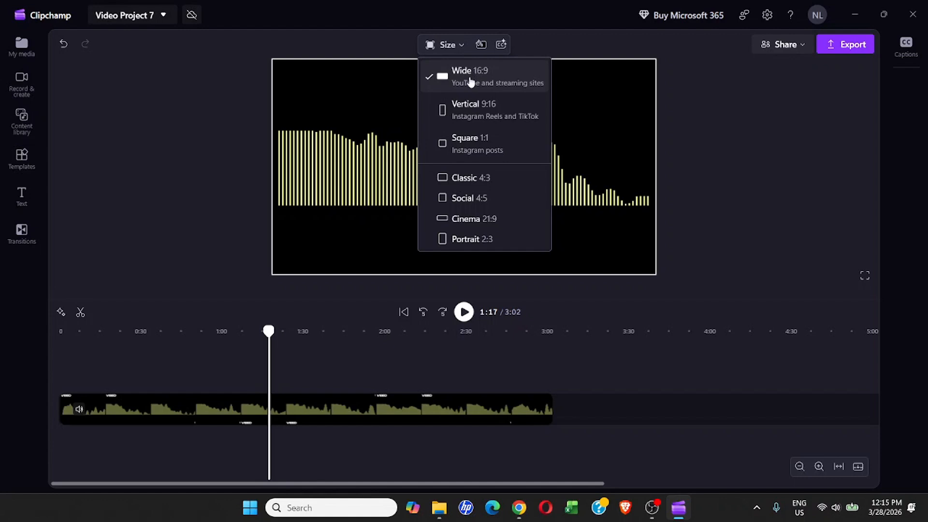
{"action": "left_click", "coordinate": [171, 128]}
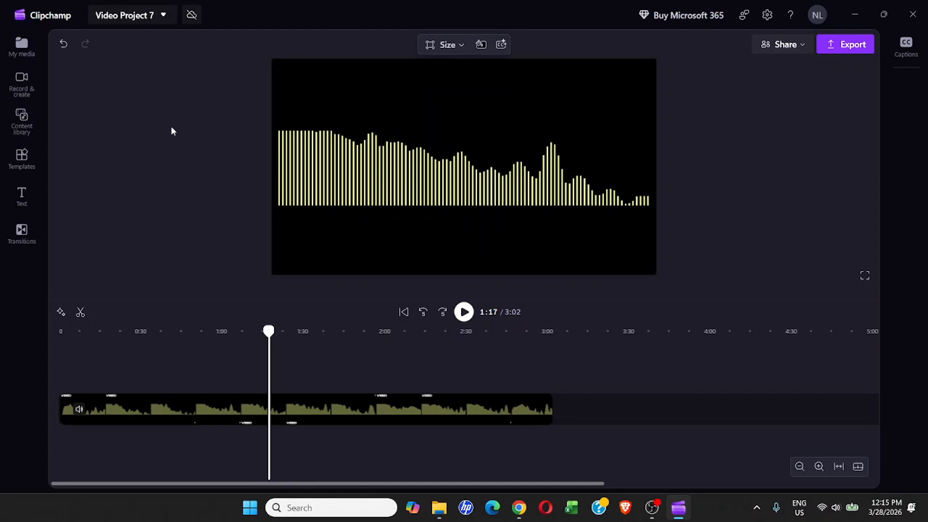
Shrink the sound wave clip to about 70% of the canvas width and place it in the lower middle.
{"action": "left_click", "coordinate": [351, 178]}
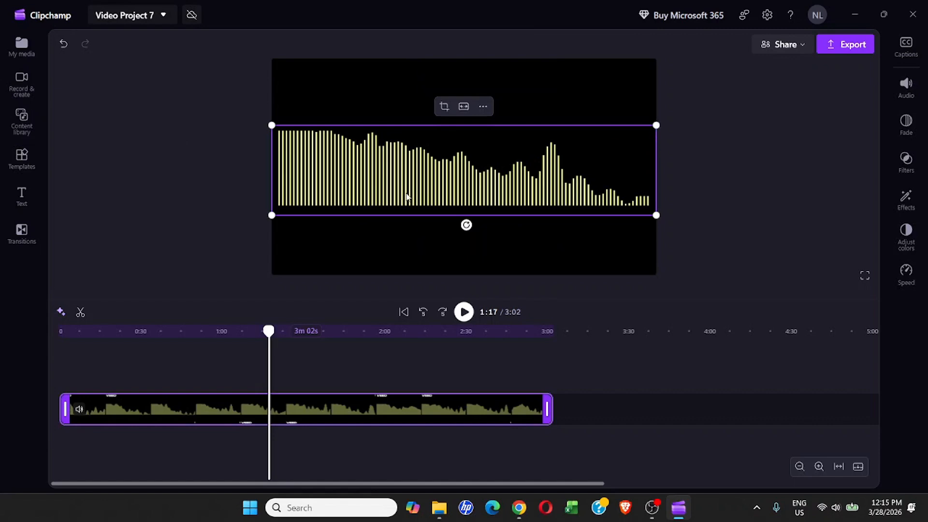
{"action": "left_click_drag", "start_coordinate": [657, 125], "coordinate": [543, 152]}
{"action": "left_click_drag", "start_coordinate": [394, 189], "coordinate": [435, 215]}
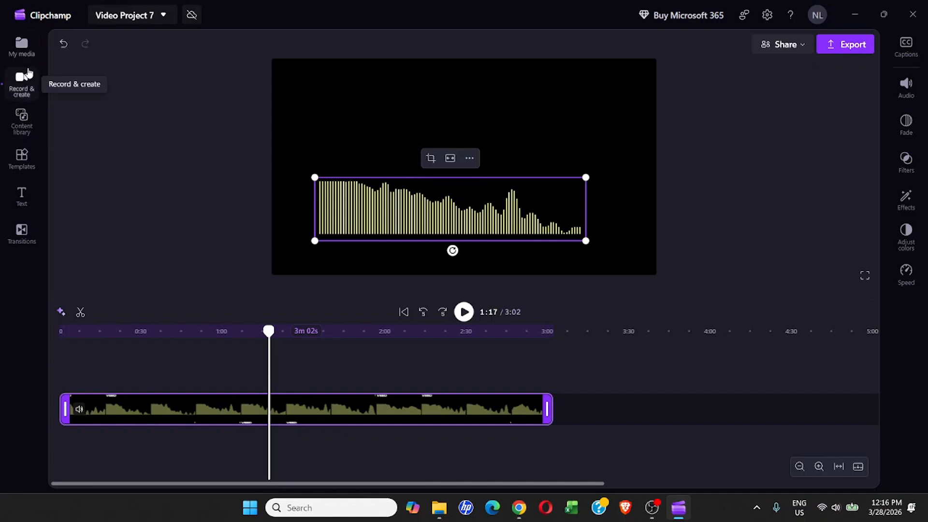
Browse the content library's categories and open the Images collections.
{"action": "left_click", "coordinate": [22, 56]}
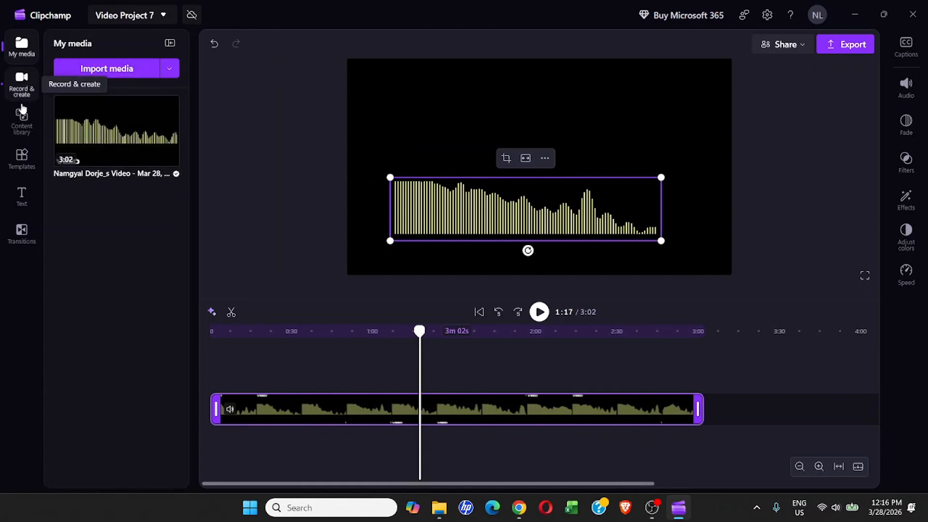
{"action": "left_click", "coordinate": [19, 128]}
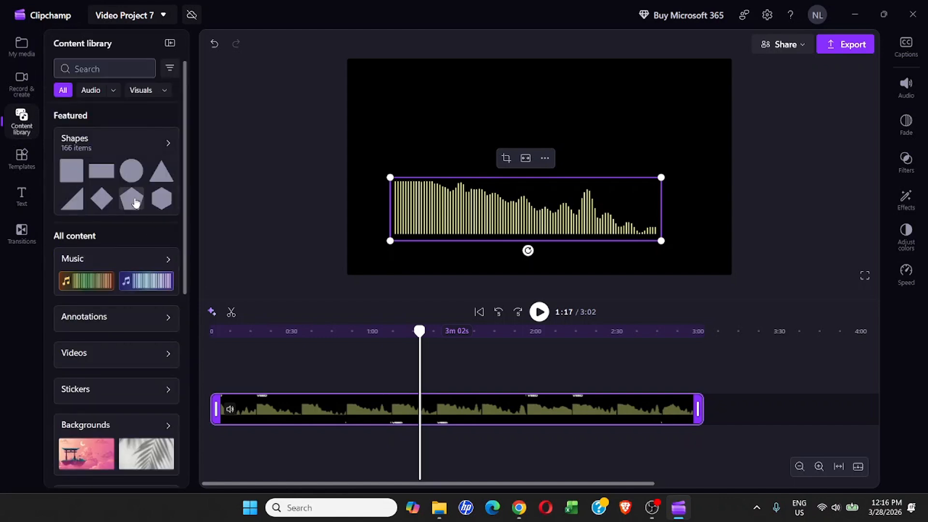
{"action": "scroll", "coordinate": [112, 281], "scroll_direction": "down", "scroll_amount": 3}
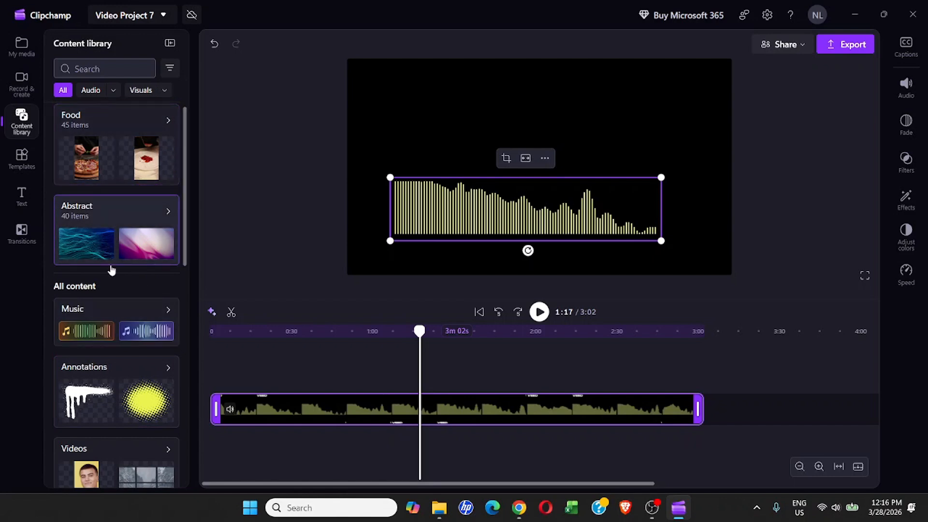
{"action": "scroll", "coordinate": [112, 270], "scroll_direction": "down", "scroll_amount": 1}
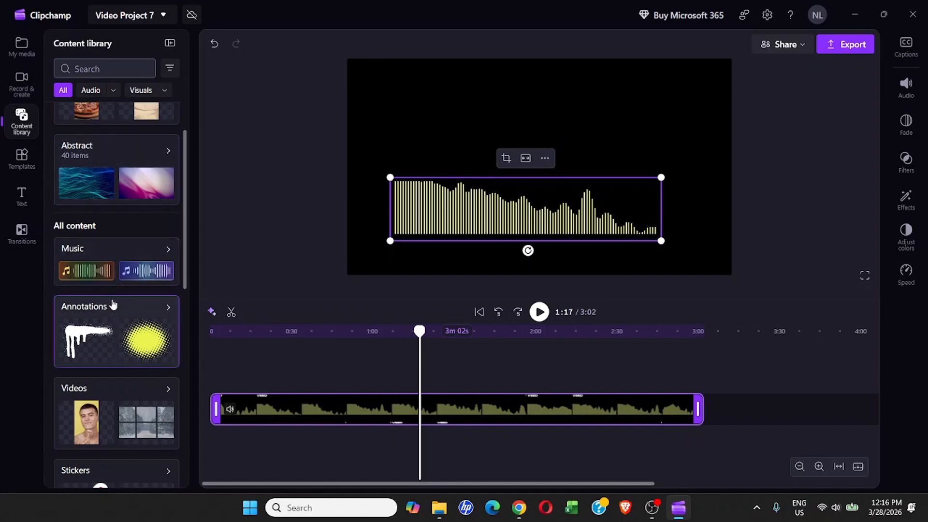
{"action": "scroll", "coordinate": [111, 304], "scroll_direction": "down", "scroll_amount": 5}
{"action": "scroll", "coordinate": [112, 303], "scroll_direction": "up", "scroll_amount": 7}
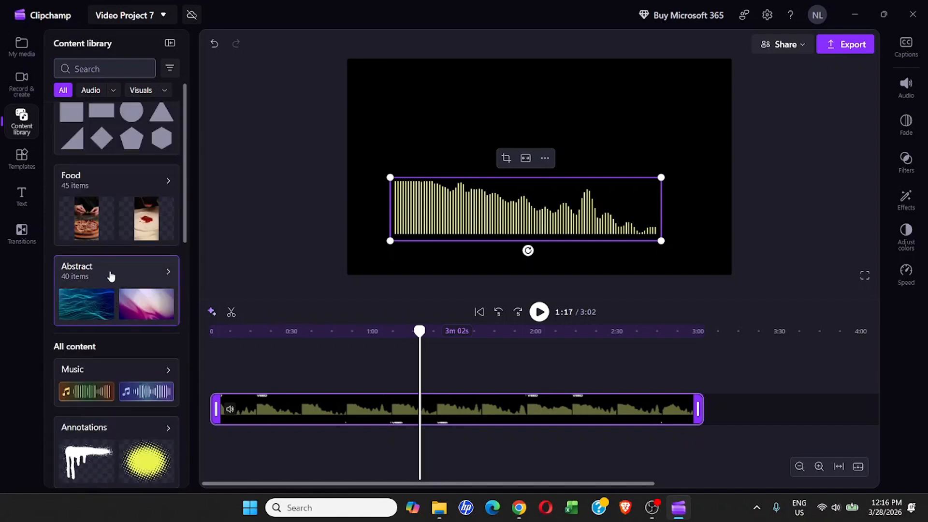
{"action": "scroll", "coordinate": [112, 275], "scroll_direction": "down", "scroll_amount": 7}
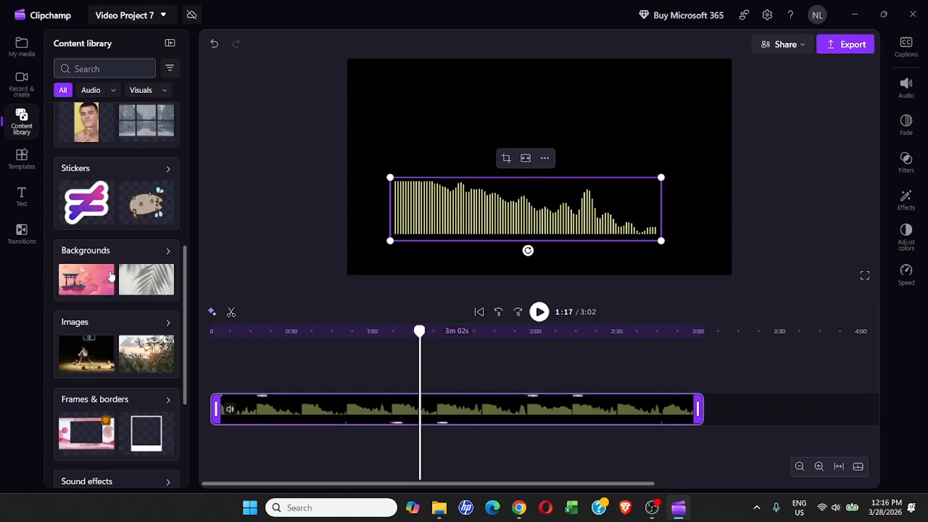
{"action": "scroll", "coordinate": [111, 275], "scroll_direction": "down", "scroll_amount": 1}
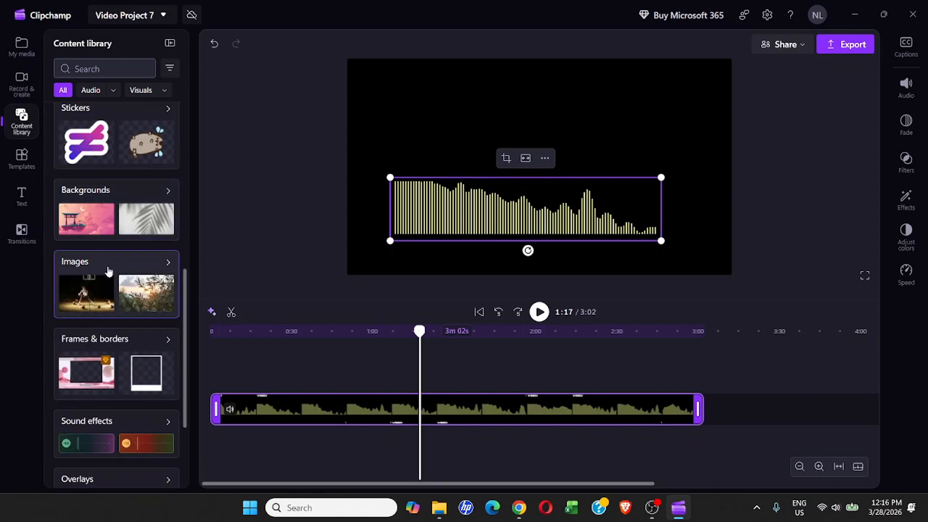
{"action": "left_click", "coordinate": [108, 271]}
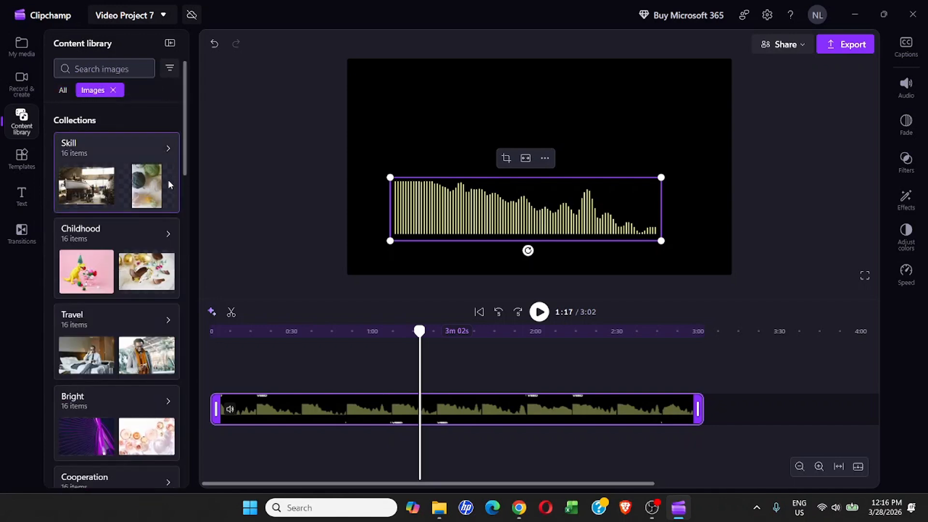
Add the palm tree sunset image from the Nature image collection to the timeline.
{"action": "scroll", "coordinate": [157, 411], "scroll_direction": "down", "scroll_amount": 15}
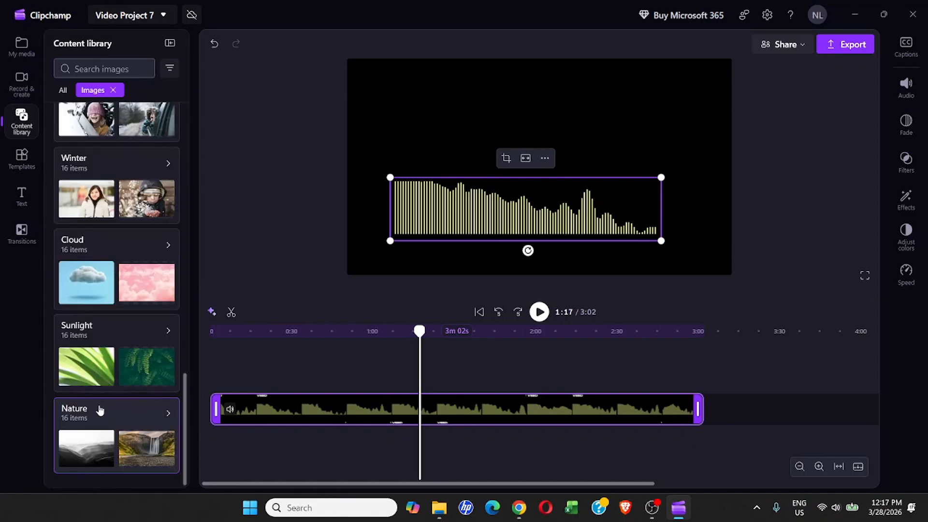
{"action": "left_click", "coordinate": [110, 412]}
{"action": "scroll", "coordinate": [94, 203], "scroll_direction": "down", "scroll_amount": 5}
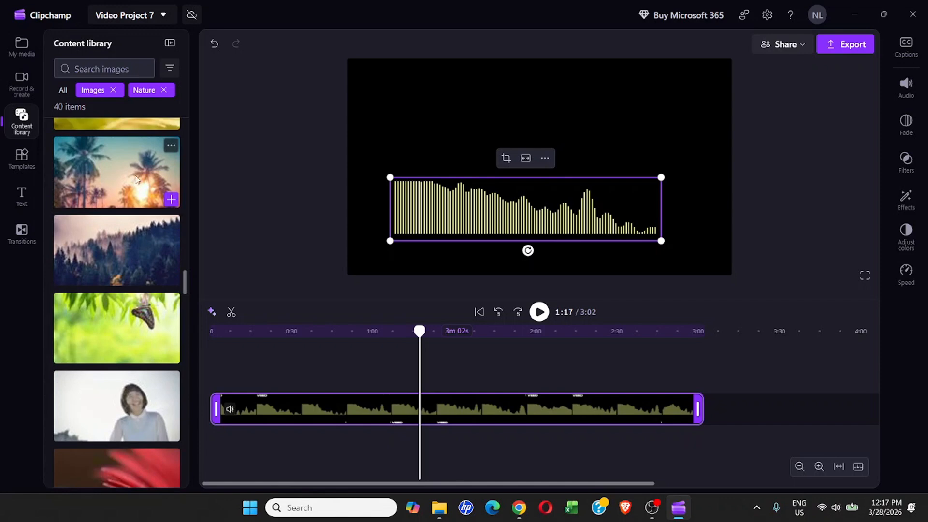
{"action": "left_click", "coordinate": [171, 200]}
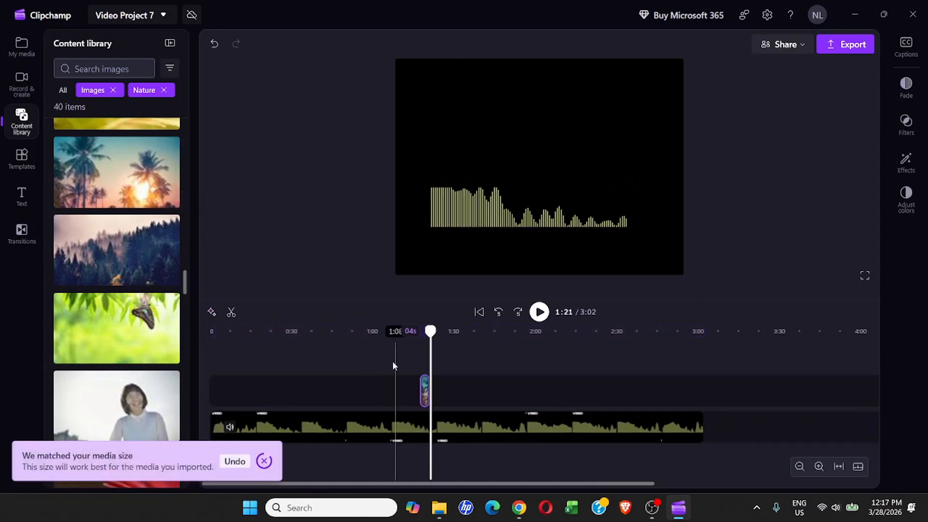
Extend the palm tree image clip in both directions so it spans the full 3:02 length of the sound wave clip.
{"action": "left_click_drag", "start_coordinate": [431, 336], "coordinate": [425, 337]}
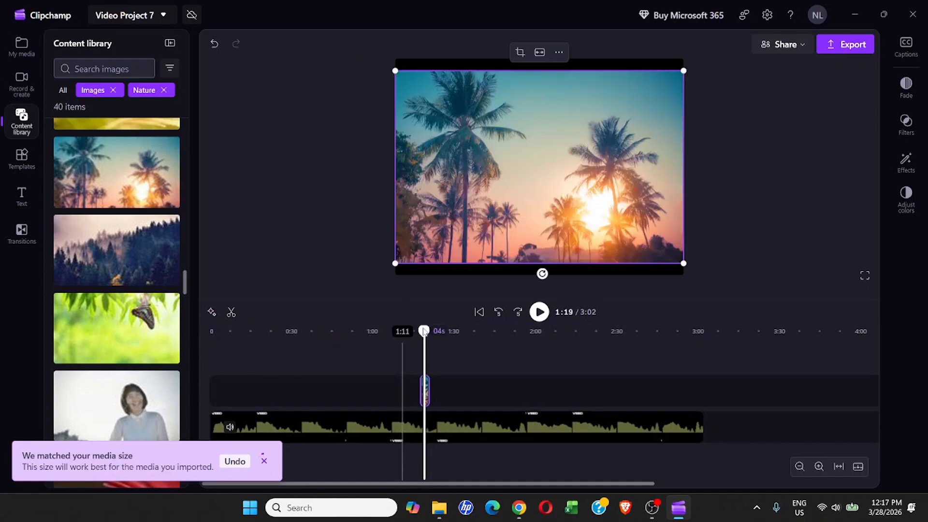
{"action": "left_click_drag", "start_coordinate": [420, 387], "coordinate": [201, 387]}
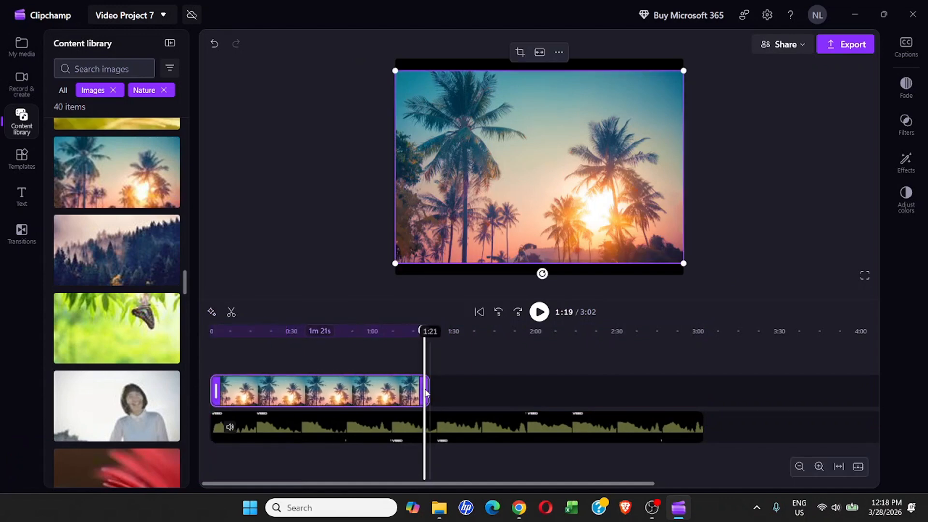
{"action": "left_click_drag", "start_coordinate": [427, 392], "coordinate": [701, 396]}
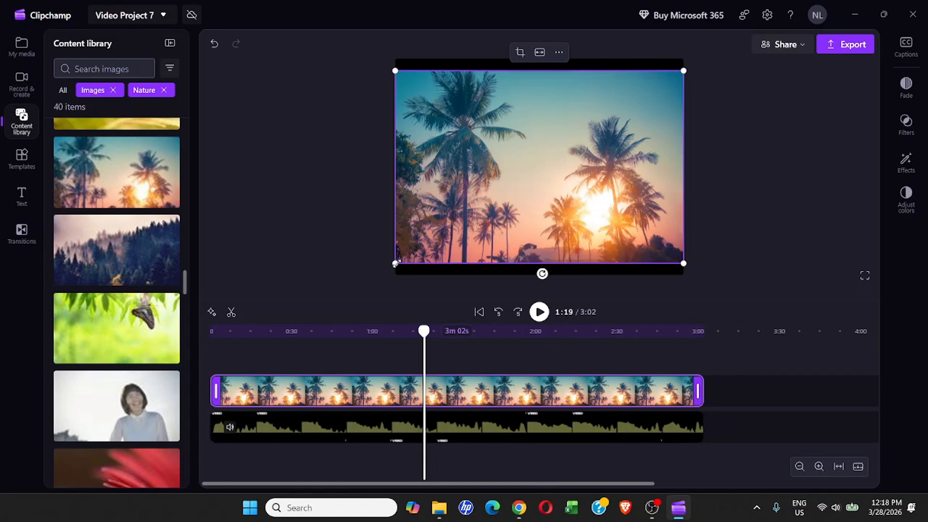
Enlarge the palm tree image beyond the canvas edges so it covers the black bars, and deselect it.
{"action": "left_click_drag", "start_coordinate": [395, 264], "coordinate": [341, 273]}
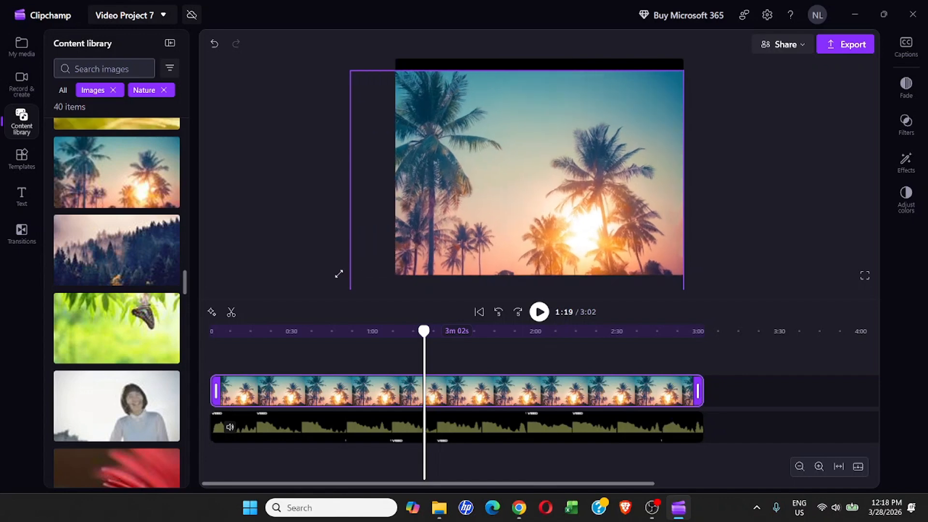
{"action": "left_click_drag", "start_coordinate": [683, 71], "coordinate": [728, 41]}
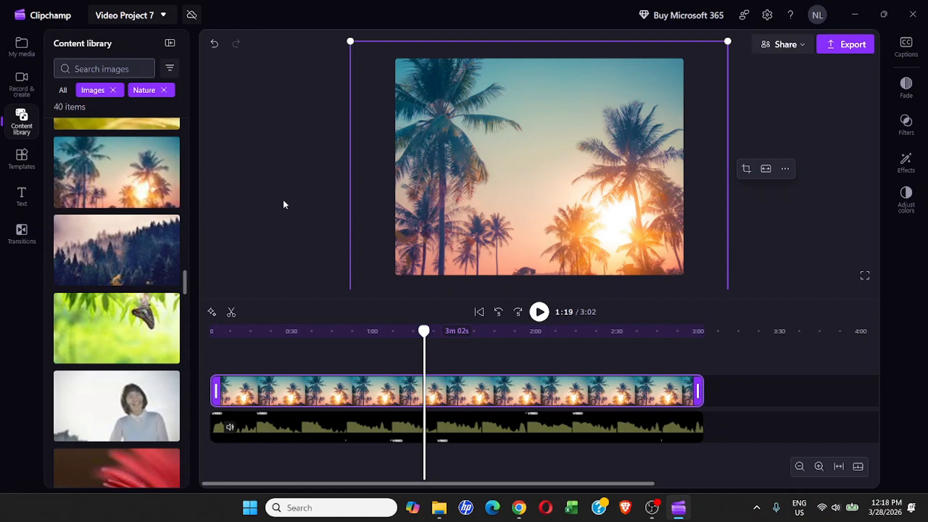
{"action": "left_click", "coordinate": [288, 184]}
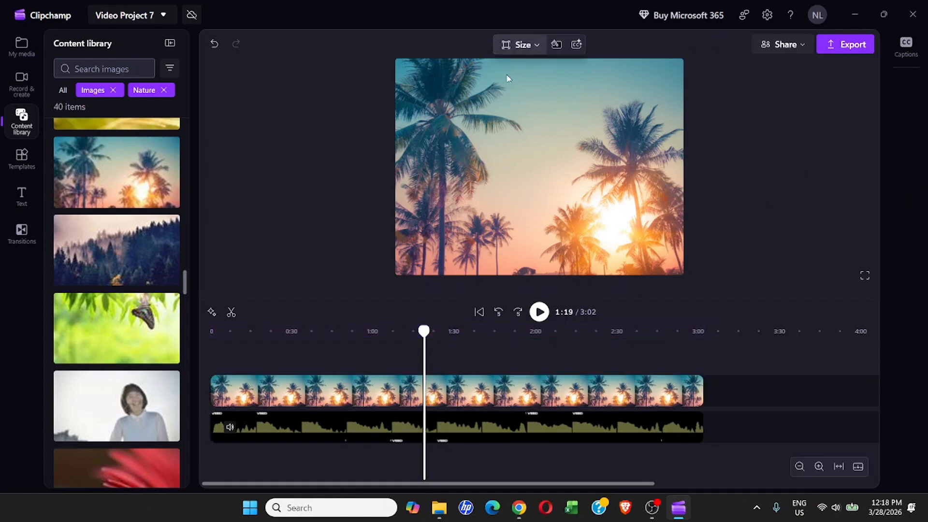
Set the project's aspect ratio to Wide 16:9 and refit the palm tree image so it fills the whole canvas.
{"action": "left_click", "coordinate": [525, 47]}
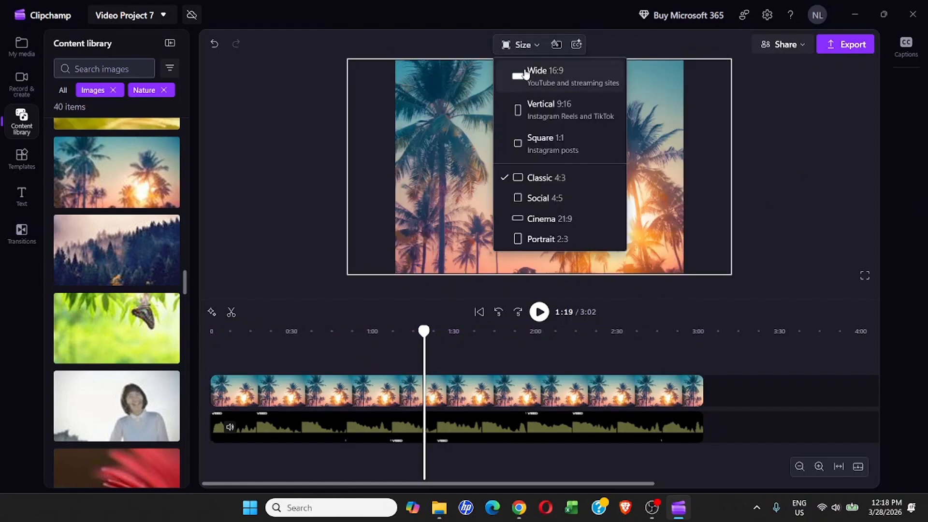
{"action": "left_click", "coordinate": [550, 83]}
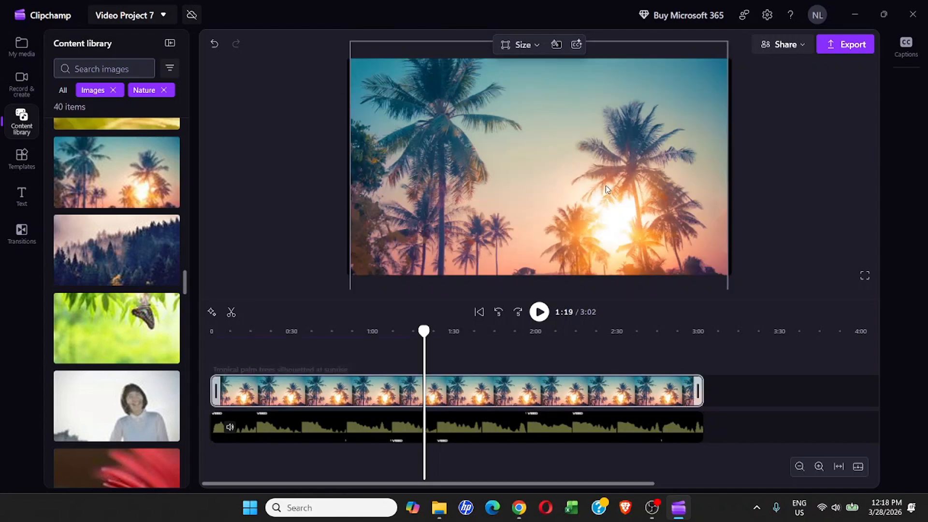
{"action": "left_click", "coordinate": [607, 179]}
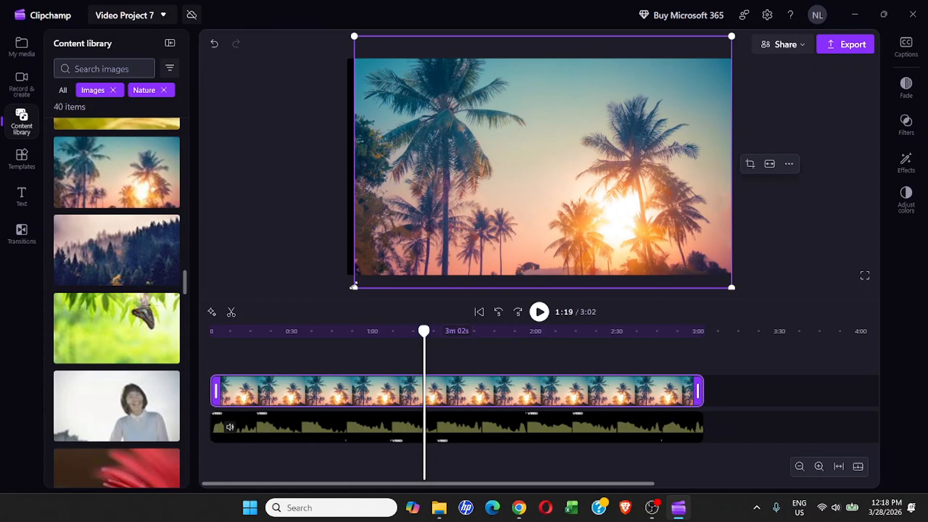
{"action": "left_click_drag", "start_coordinate": [353, 286], "coordinate": [340, 297]}
{"action": "left_click_drag", "start_coordinate": [494, 231], "coordinate": [495, 219]}
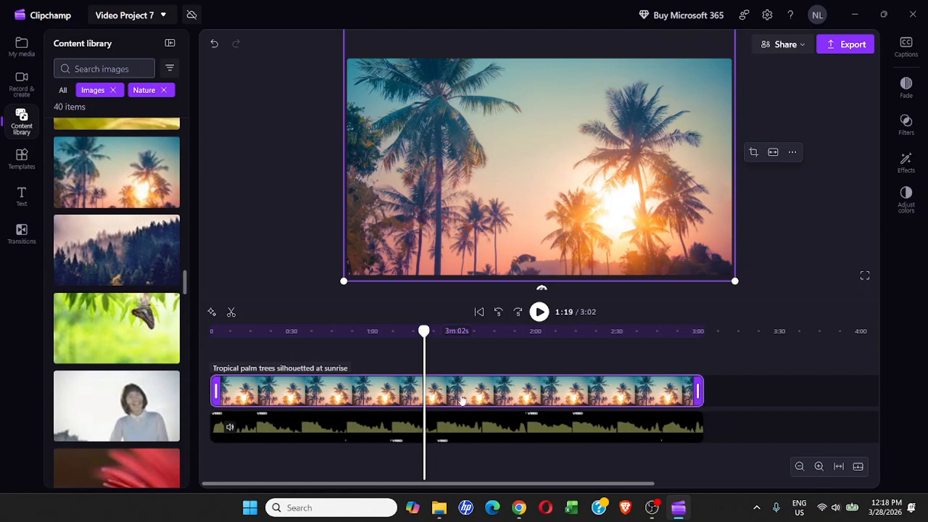
Move the palm tree image to the track below the sound wave clip and shift the sound wave slightly to the left on the canvas.
{"action": "left_click_drag", "start_coordinate": [451, 397], "coordinate": [442, 460]}
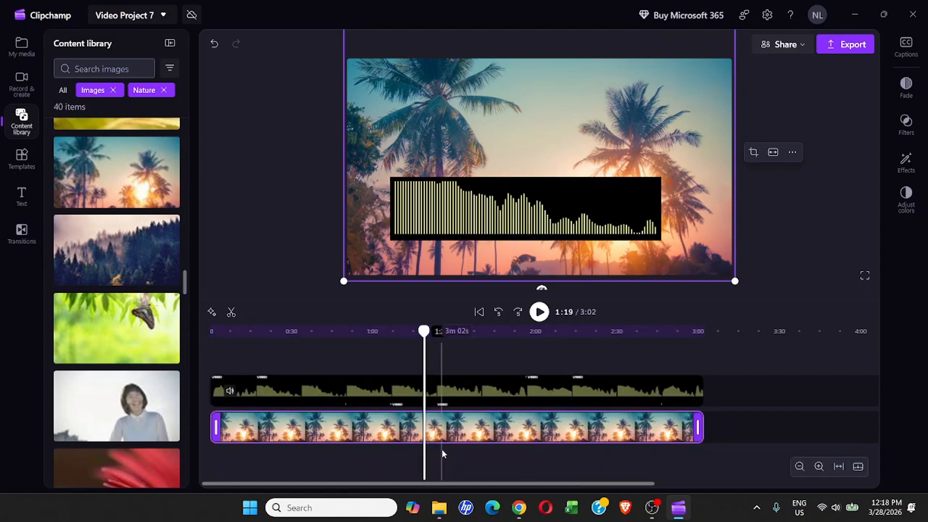
{"action": "left_click", "coordinate": [503, 212]}
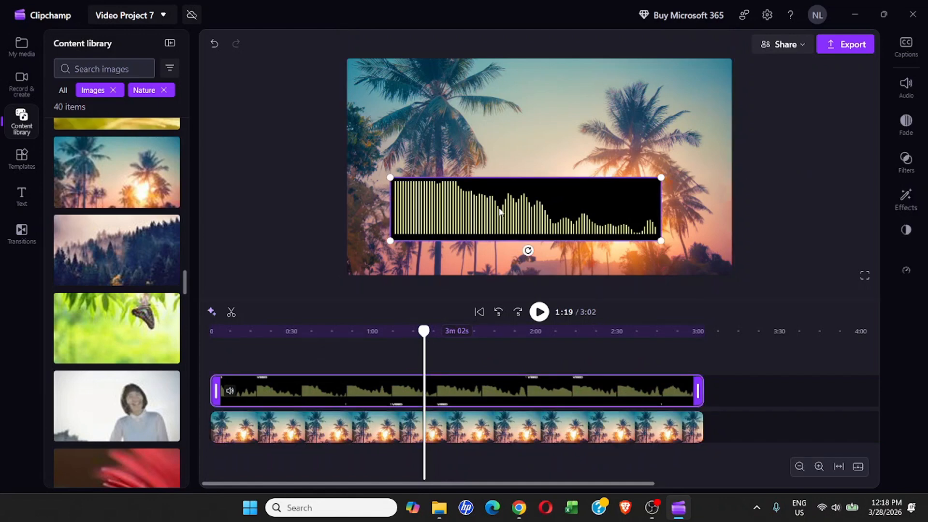
{"action": "mouse_move", "coordinate": [507, 222]}
{"action": "left_mouse_down"}
{"action": "mouse_move", "coordinate": [494, 180]}
{"action": "mouse_move", "coordinate": [500, 205]}
{"action": "mouse_move", "coordinate": [464, 211]}
{"action": "mouse_move", "coordinate": [493, 217]}
{"action": "left_mouse_up"}
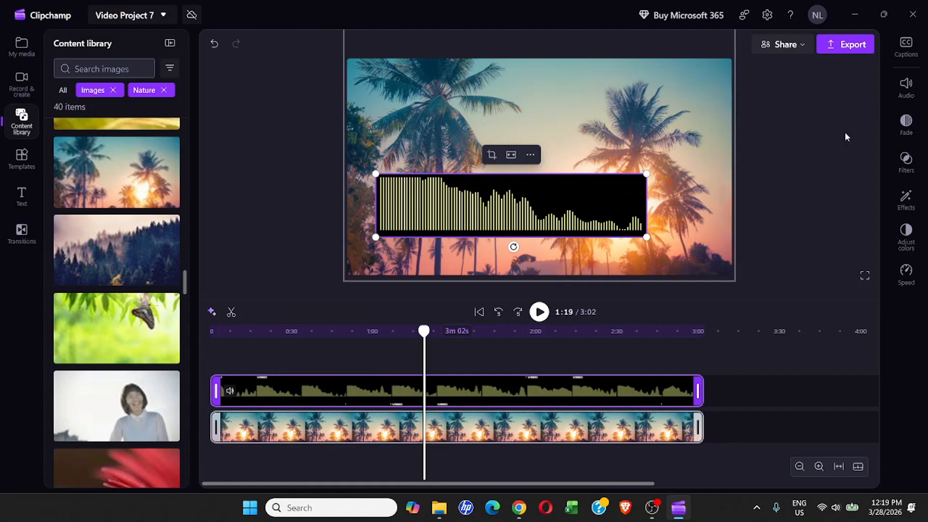
Apply the Black/white removal effect to the sound wave clip with Black as removal color and the color threshold at maximum.
{"action": "left_click", "coordinate": [906, 198]}
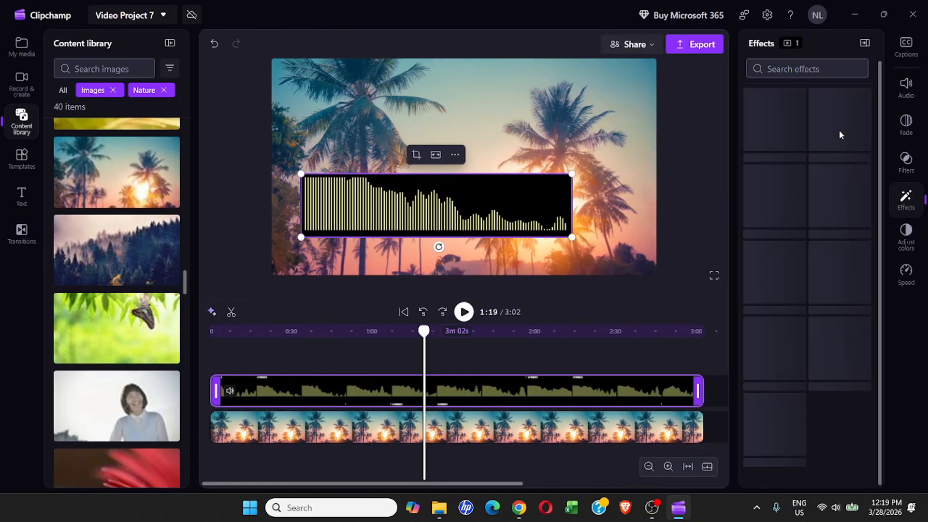
{"action": "left_click", "coordinate": [796, 69]}
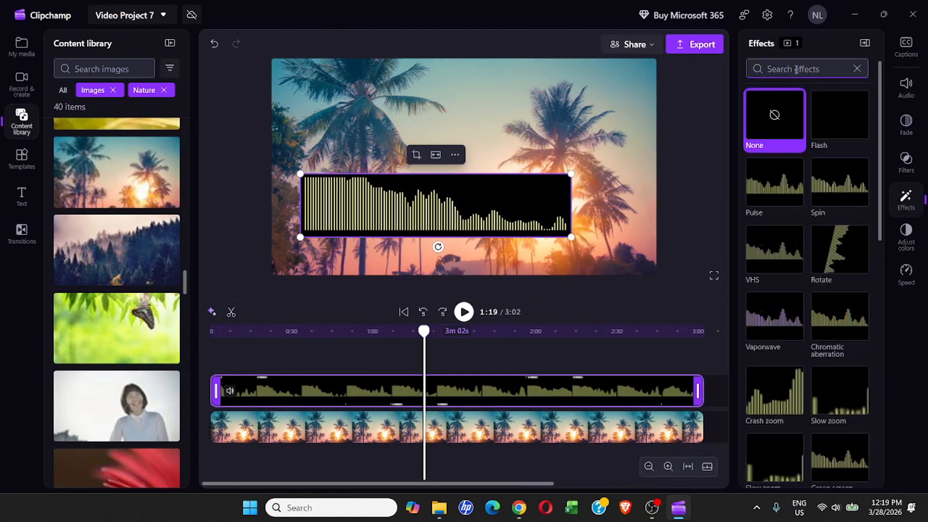
{"action": "type", "text": "black"}
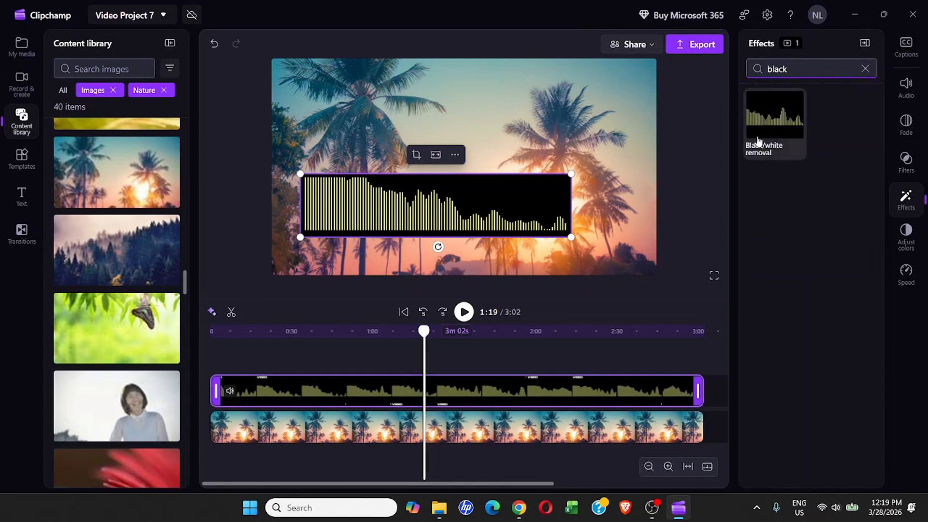
{"action": "left_click", "coordinate": [781, 124]}
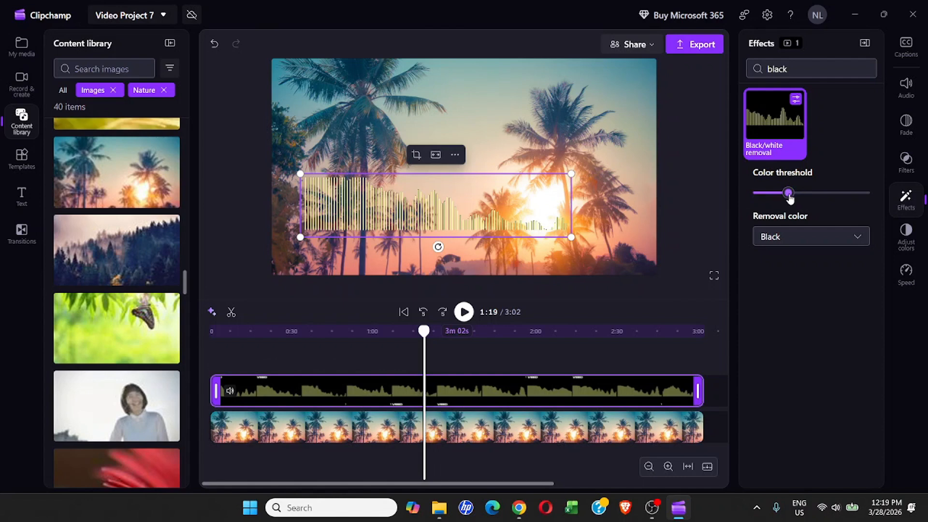
{"action": "left_click_drag", "start_coordinate": [790, 198], "coordinate": [892, 201]}
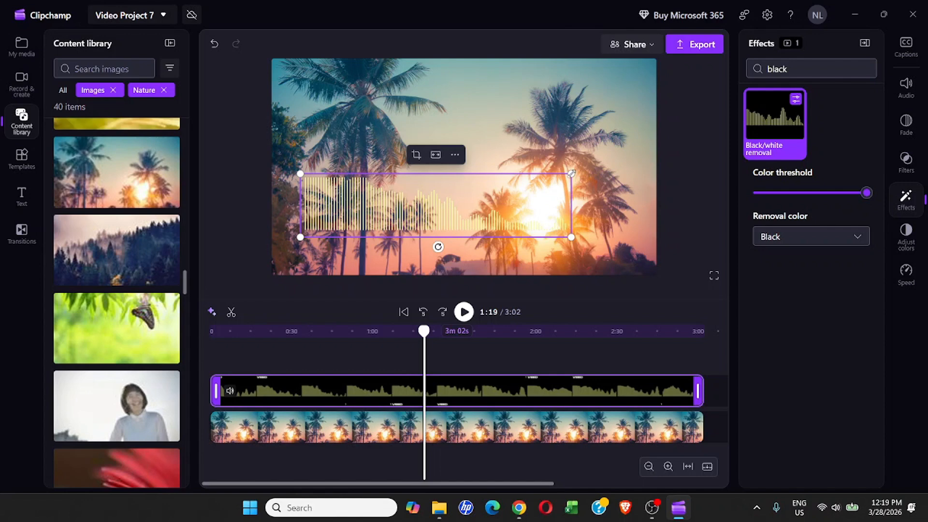
Resize the sound wave to about 63% of the canvas width and position it in the lower left of the picture.
{"action": "left_click_drag", "start_coordinate": [572, 173], "coordinate": [624, 161]}
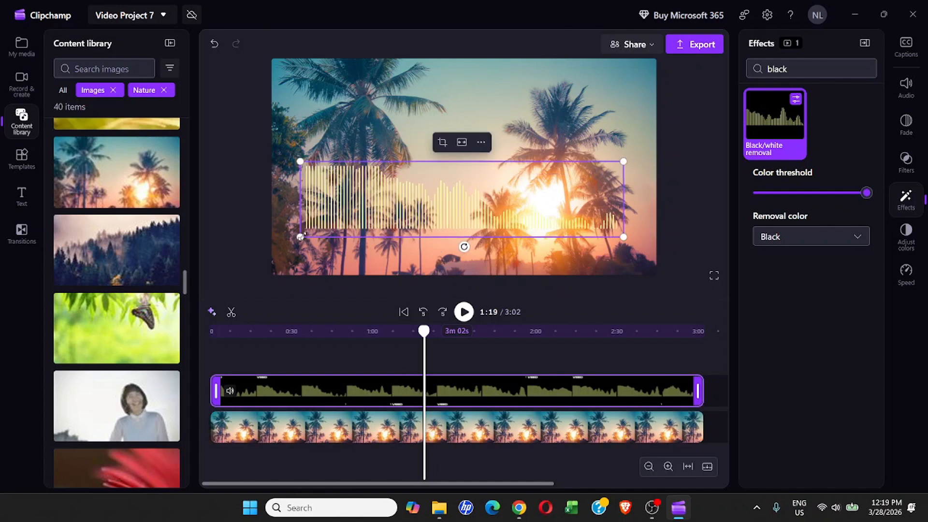
{"action": "left_click_drag", "start_coordinate": [300, 236], "coordinate": [286, 240]}
{"action": "mouse_move", "coordinate": [372, 204]}
{"action": "left_mouse_down"}
{"action": "mouse_move", "coordinate": [358, 237]}
{"action": "mouse_move", "coordinate": [372, 215]}
{"action": "left_mouse_up"}
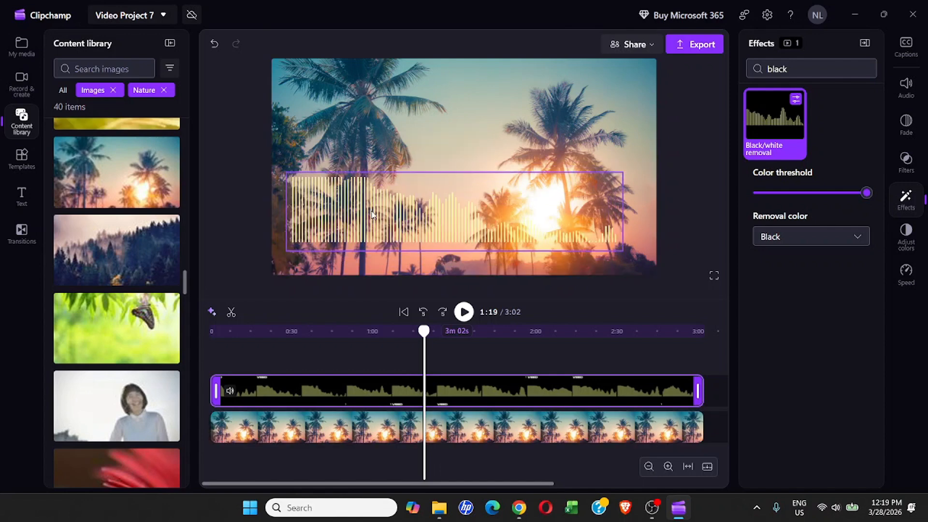
{"action": "left_click_drag", "start_coordinate": [619, 175], "coordinate": [564, 186]}
{"action": "left_click_drag", "start_coordinate": [562, 252], "coordinate": [514, 240]}
{"action": "mouse_move", "coordinate": [423, 229]}
{"action": "left_mouse_down"}
{"action": "mouse_move", "coordinate": [408, 112]}
{"action": "mouse_move", "coordinate": [427, 242]}
{"action": "left_mouse_up"}
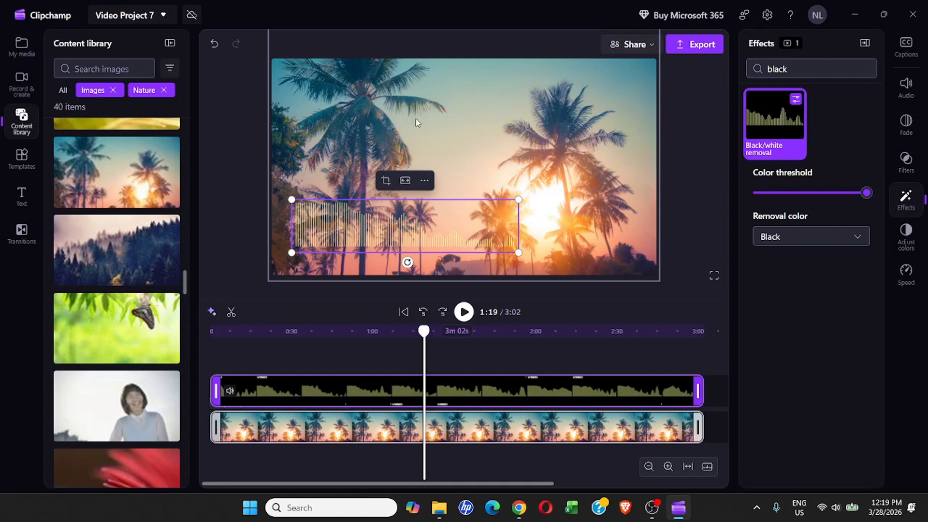
{"action": "left_click_drag", "start_coordinate": [374, 241], "coordinate": [361, 242]}
{"action": "left_click_drag", "start_coordinate": [508, 202], "coordinate": [488, 208]}
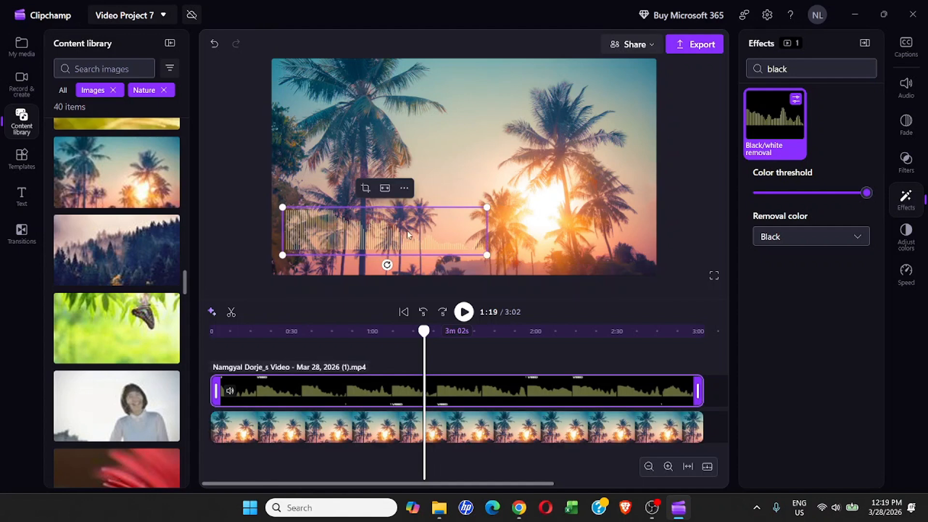
{"action": "left_click_drag", "start_coordinate": [489, 208], "coordinate": [526, 198]}
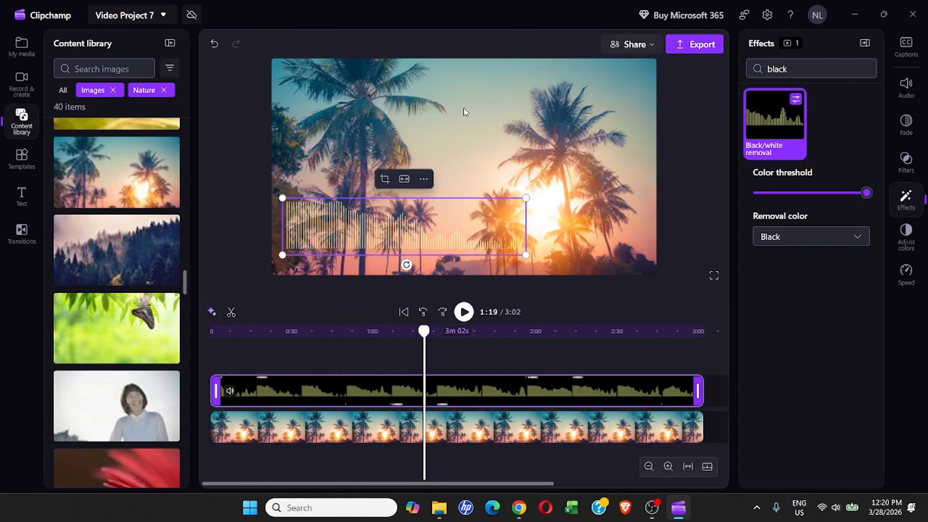
Darken the palm tree background by raising its transparency to about two thirds.
{"action": "left_click", "coordinate": [498, 118]}
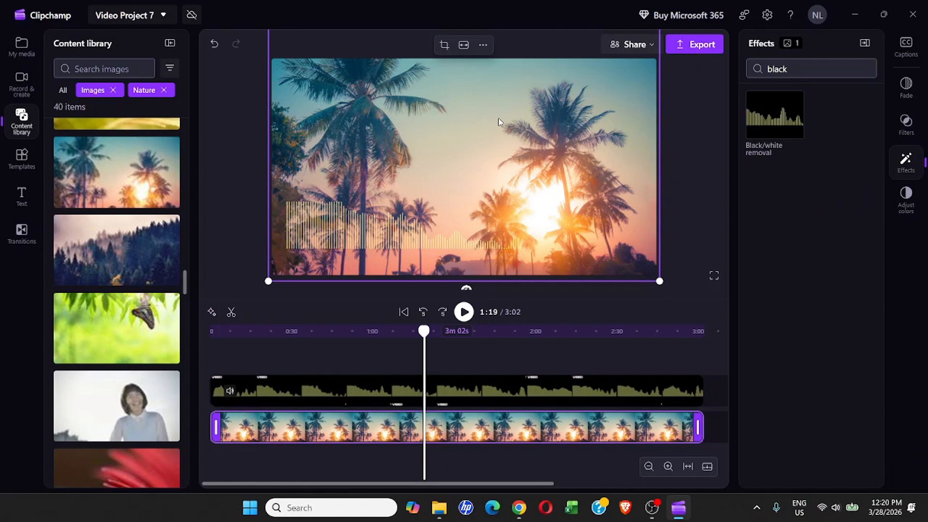
{"action": "left_click", "coordinate": [906, 195]}
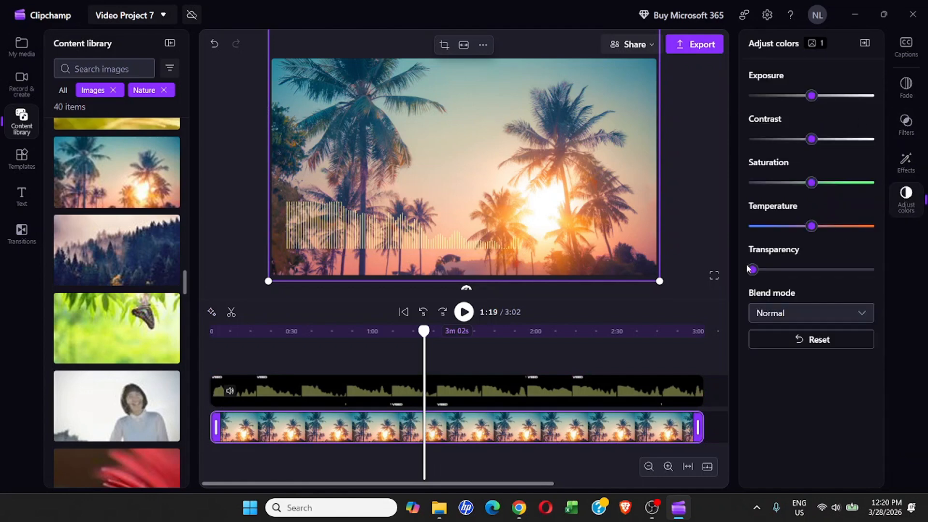
{"action": "left_click_drag", "start_coordinate": [753, 271], "coordinate": [834, 273]}
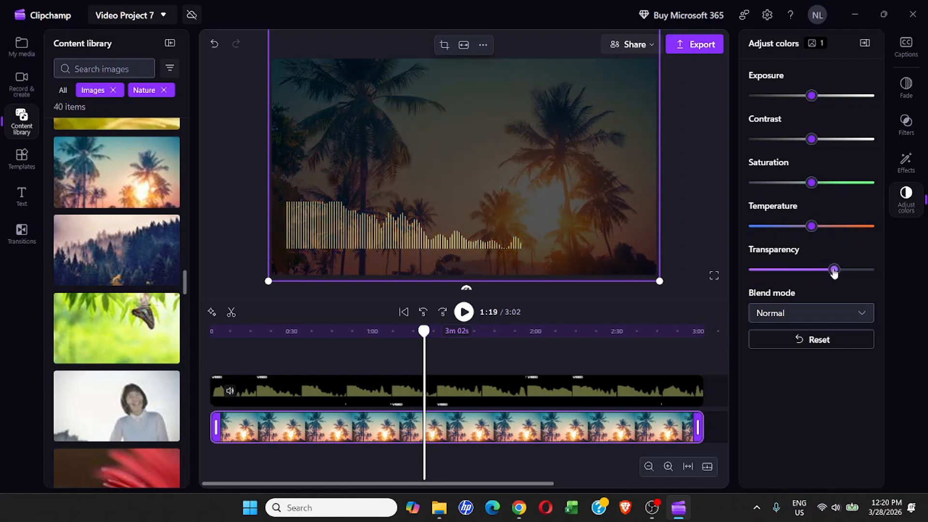
Shift the sound wave slightly right and enlarge it to about 78% of the canvas width.
{"action": "left_click", "coordinate": [387, 239]}
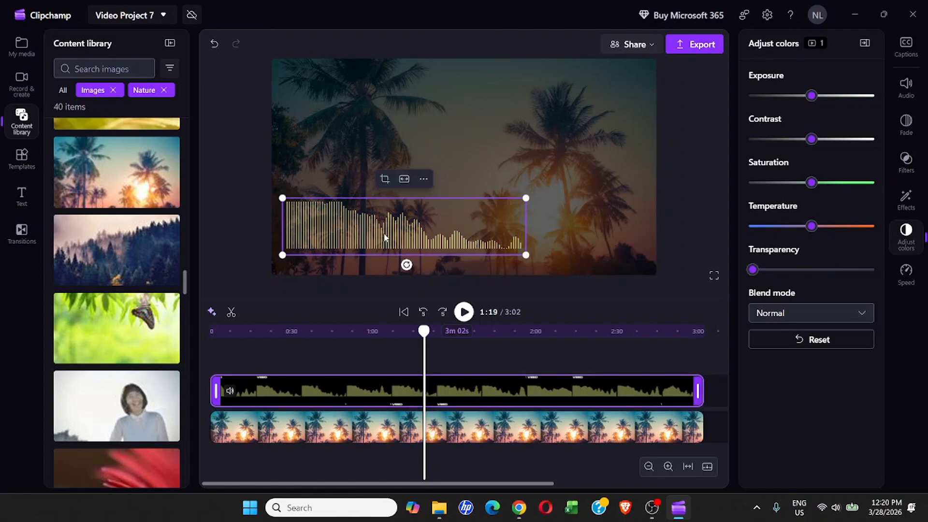
{"action": "left_click_drag", "start_coordinate": [386, 237], "coordinate": [393, 238]}
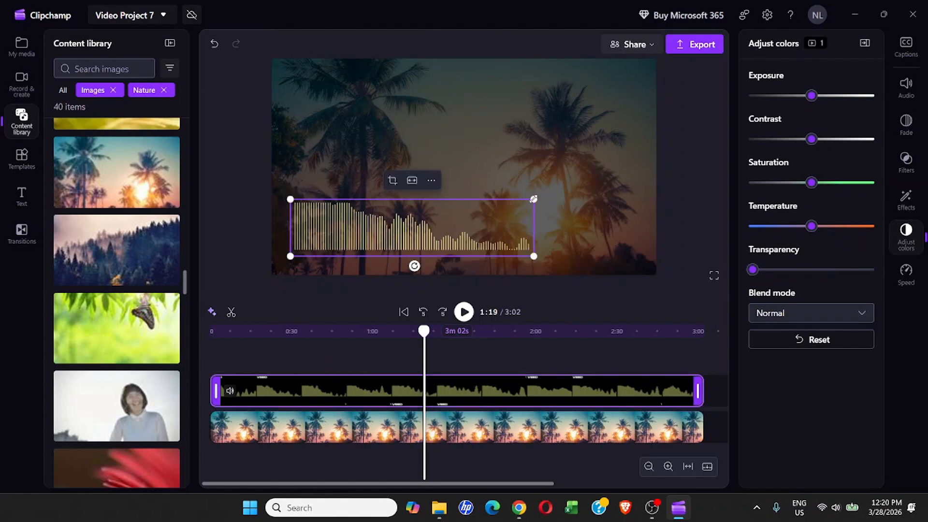
{"action": "left_click_drag", "start_coordinate": [534, 199], "coordinate": [592, 185]}
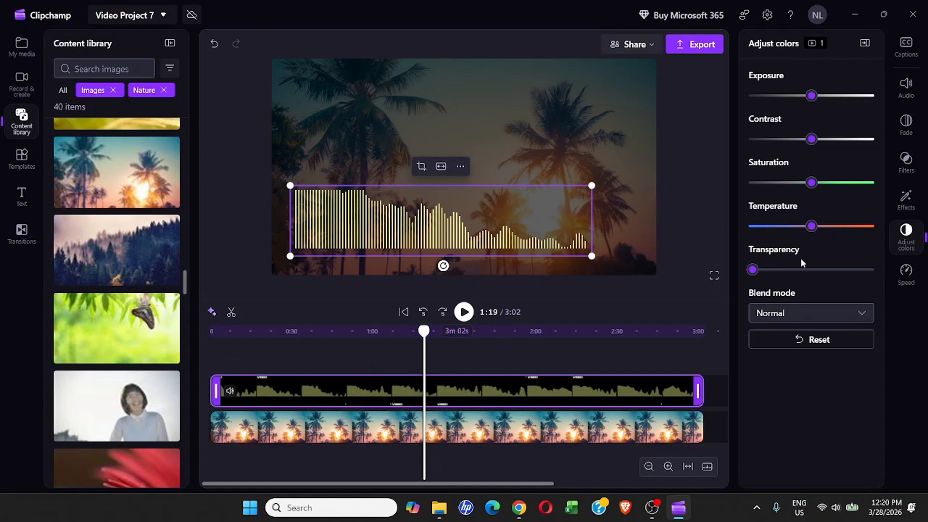
Fine-tune the palm tree image's transparency to slightly under 70% and deselect the image.
{"action": "left_click", "coordinate": [590, 141]}
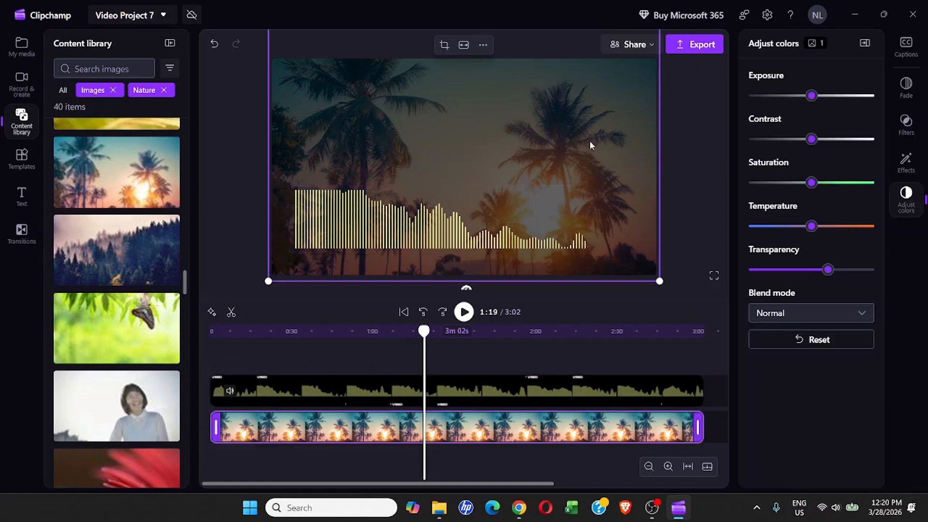
{"action": "left_click_drag", "start_coordinate": [831, 275], "coordinate": [833, 276]}
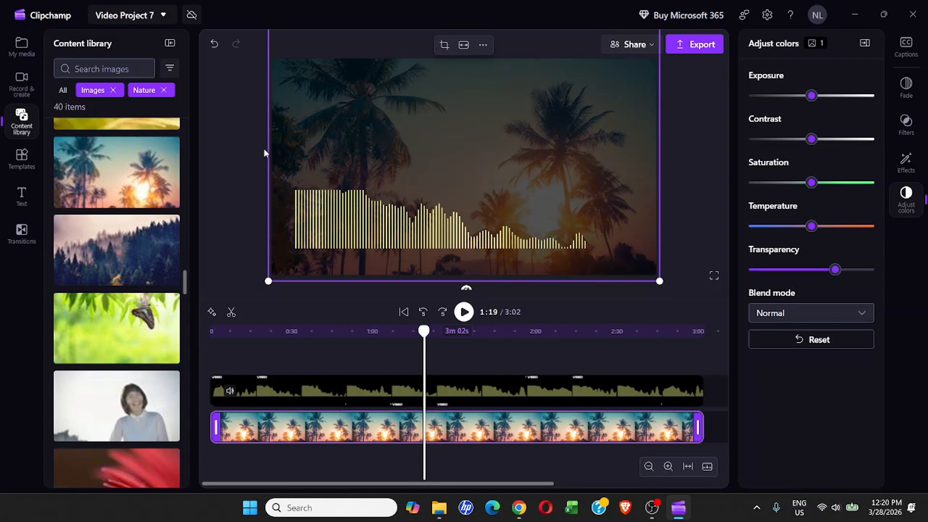
{"action": "left_click", "coordinate": [239, 161]}
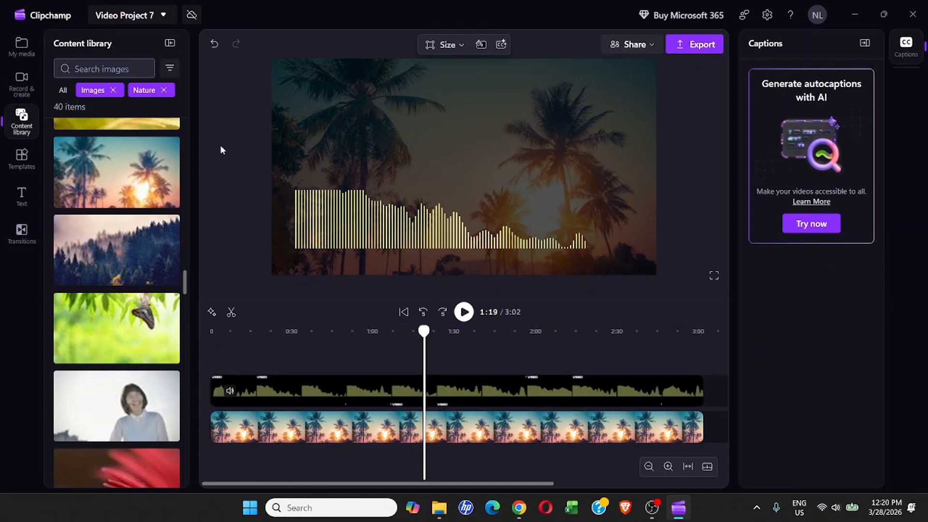
Add a Bubble style text to the timeline and place the playhead at 1:21 within its clip.
{"action": "left_click", "coordinate": [20, 203]}
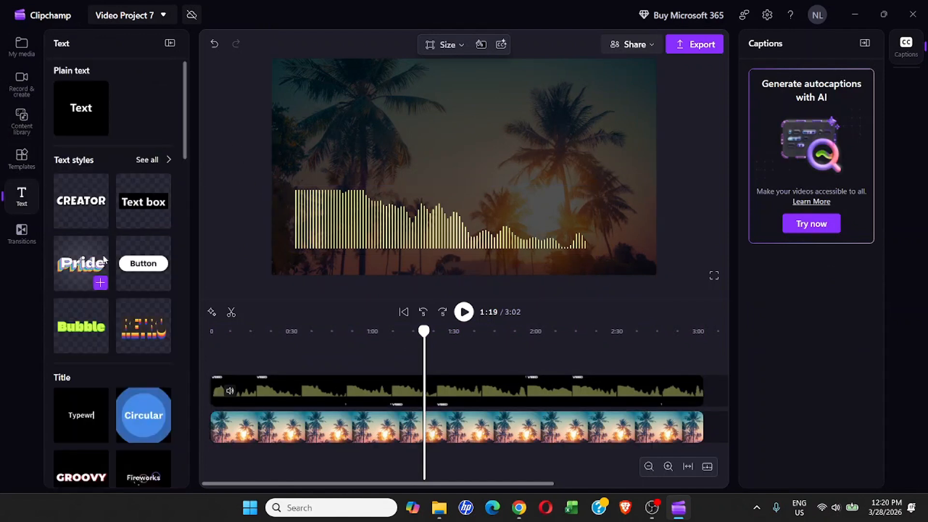
{"action": "left_click", "coordinate": [100, 346]}
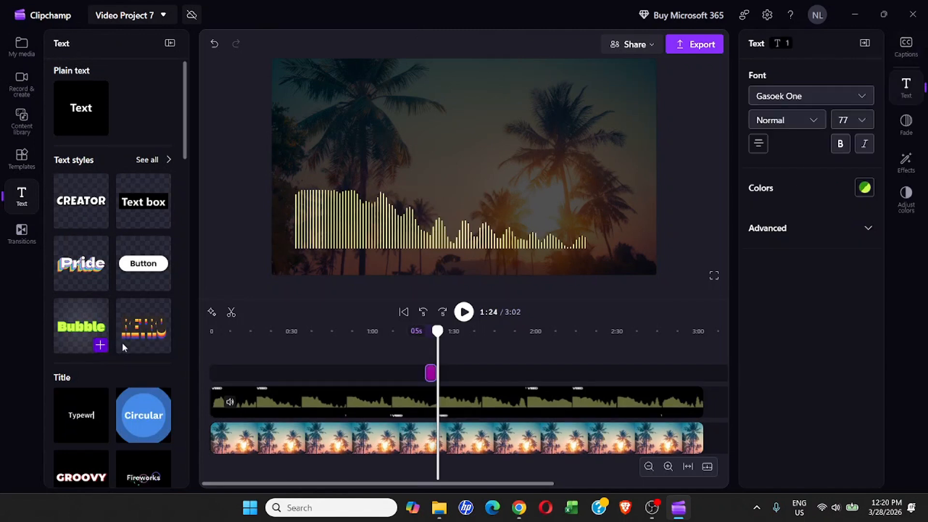
{"action": "left_click", "coordinate": [430, 332]}
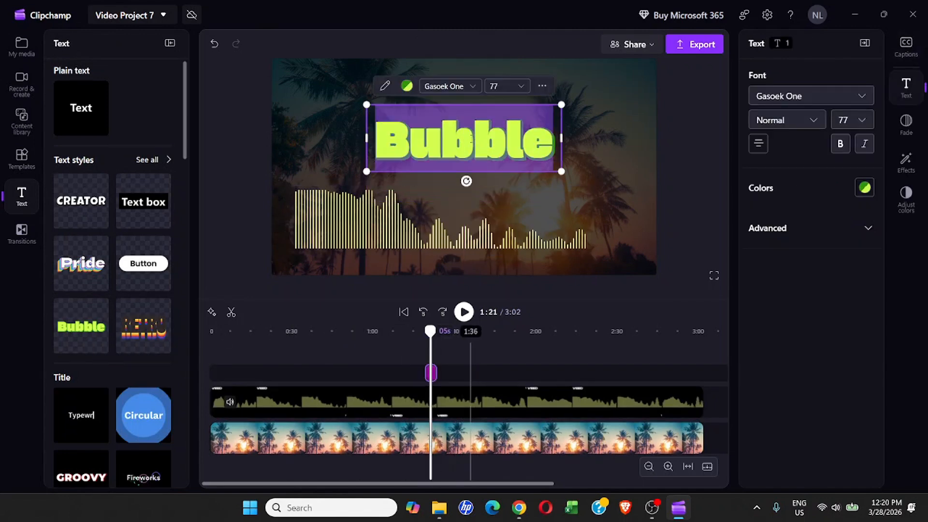
Replace the Bubble placeholder text with "MUSIC" and enlarge the title to font size 98.
{"action": "type", "text": "MUSIC"}
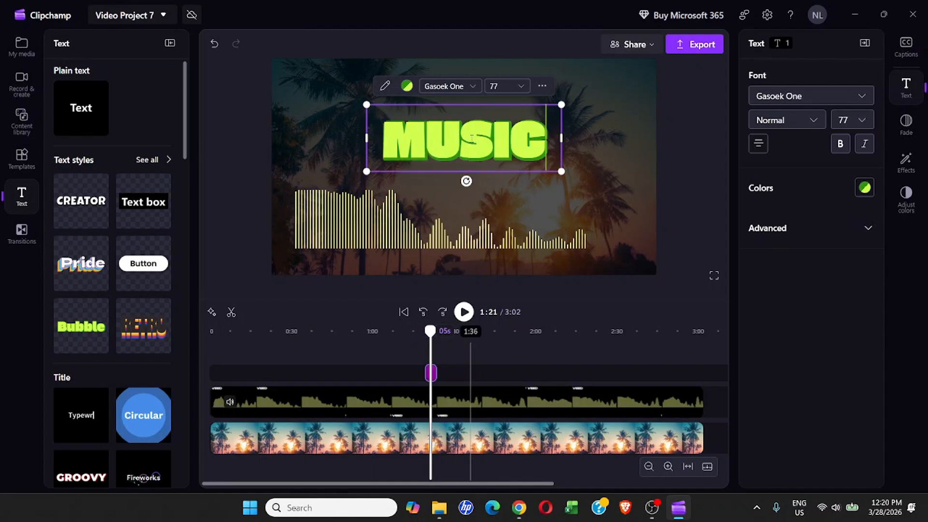
{"action": "left_click", "coordinate": [239, 138]}
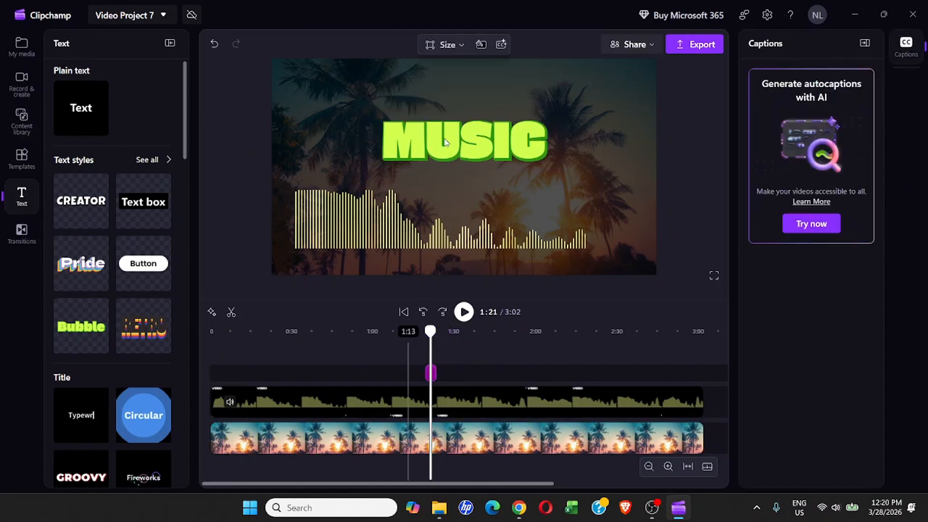
{"action": "left_click", "coordinate": [385, 168]}
{"action": "left_click_drag", "start_coordinate": [387, 164], "coordinate": [418, 146]}
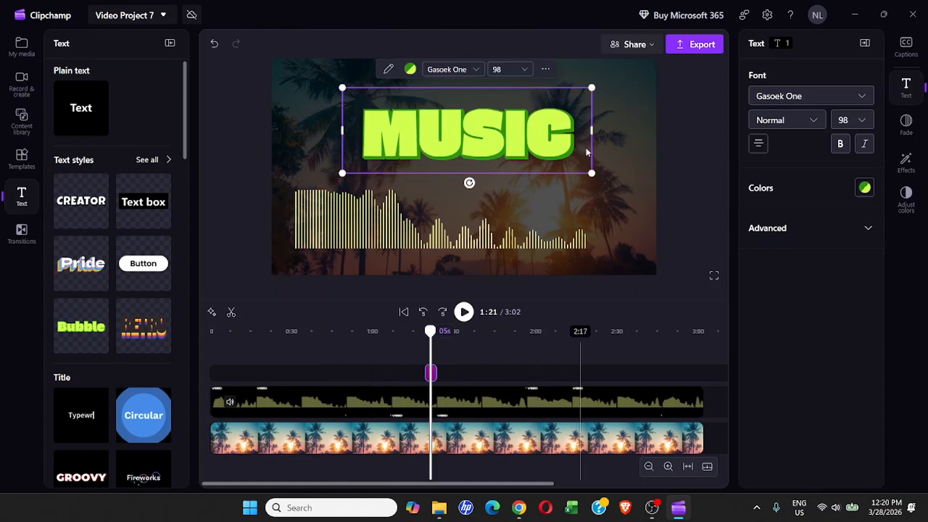
Shrink the sound wave to about the width of the MUSIC lettering and center it directly beneath the title.
{"action": "left_click", "coordinate": [277, 206]}
{"action": "left_click", "coordinate": [366, 226]}
{"action": "left_click_drag", "start_coordinate": [593, 192], "coordinate": [543, 199]}
{"action": "left_click_drag", "start_coordinate": [381, 231], "coordinate": [461, 216]}
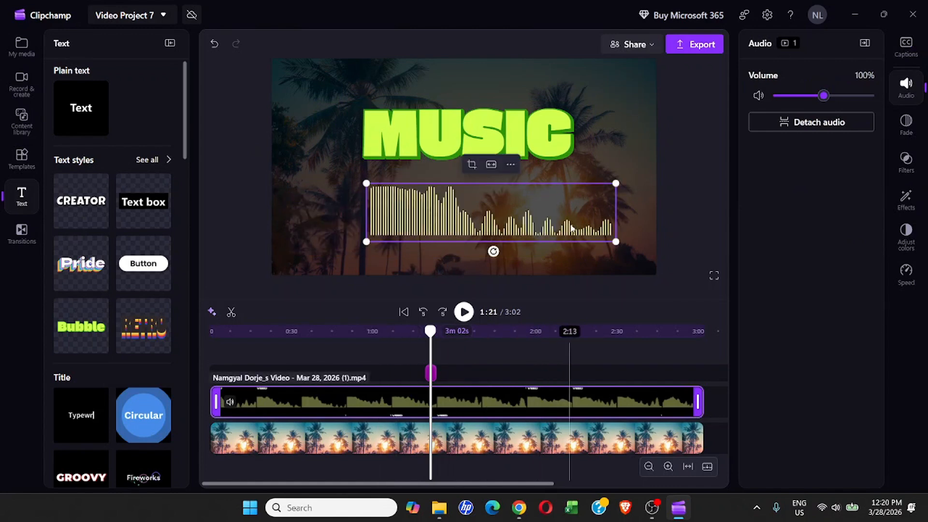
{"action": "left_click_drag", "start_coordinate": [619, 242], "coordinate": [578, 221]}
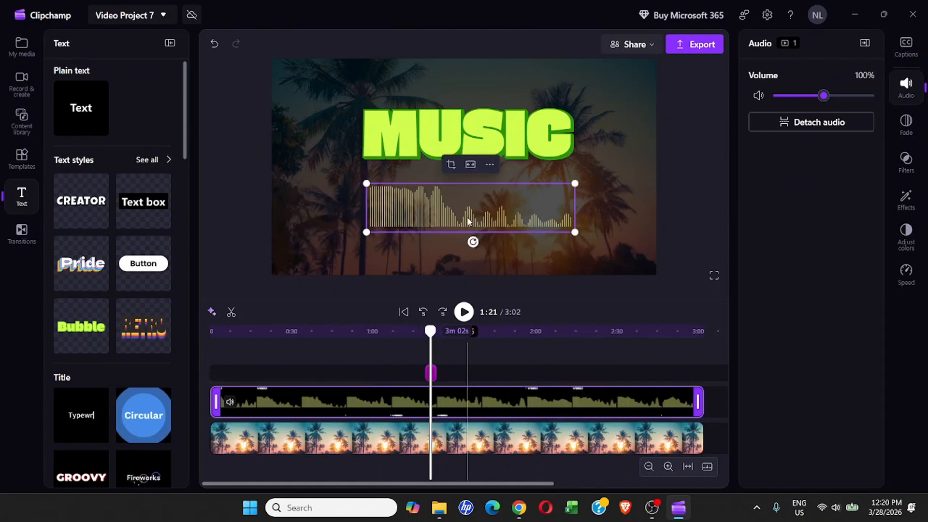
{"action": "left_click_drag", "start_coordinate": [469, 220], "coordinate": [471, 210]}
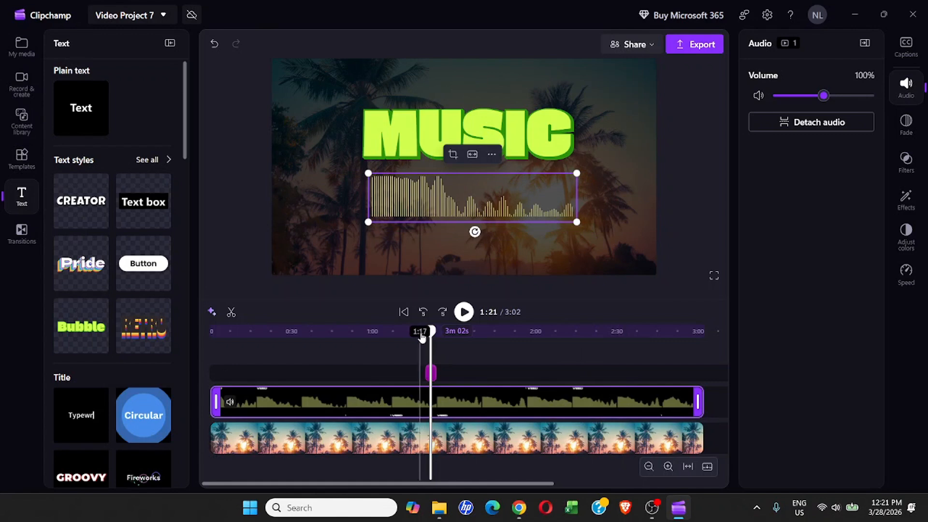
Extend the MUSIC text clip in both directions to span the full 3:02 length of the video.
{"action": "left_click", "coordinate": [431, 373]}
{"action": "left_click_drag", "start_coordinate": [434, 372], "coordinate": [704, 372]}
{"action": "left_click_drag", "start_coordinate": [428, 373], "coordinate": [213, 370]}
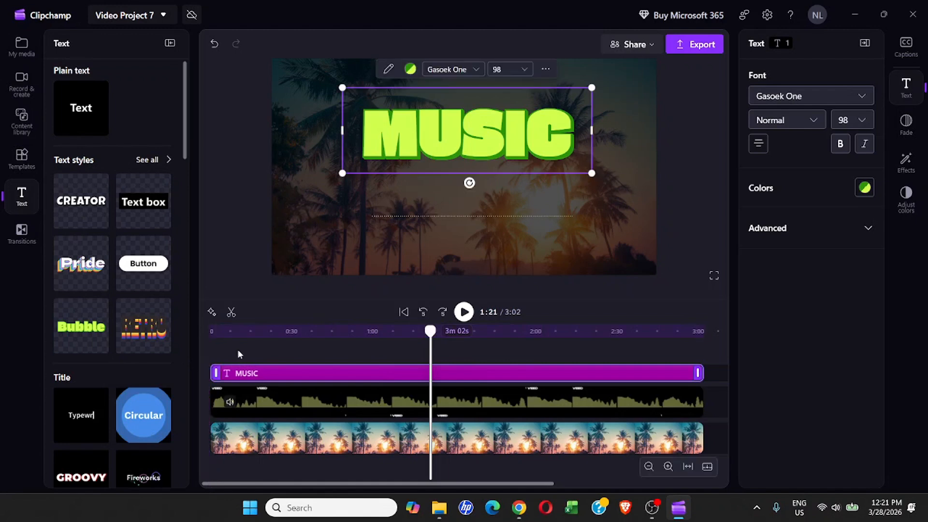
Play back the composition to check the title and sound wave together, and select the sound wave on the canvas.
{"action": "left_click", "coordinate": [463, 313]}
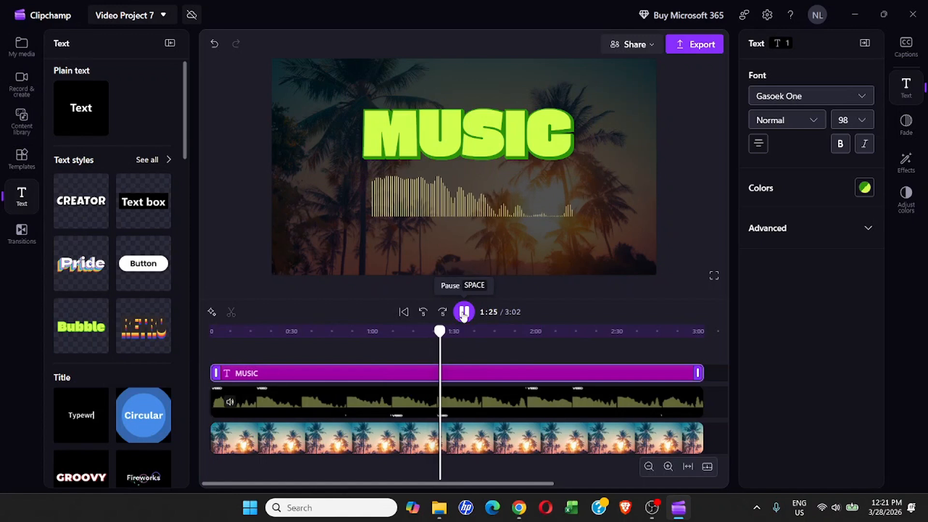
{"action": "left_click", "coordinate": [471, 159]}
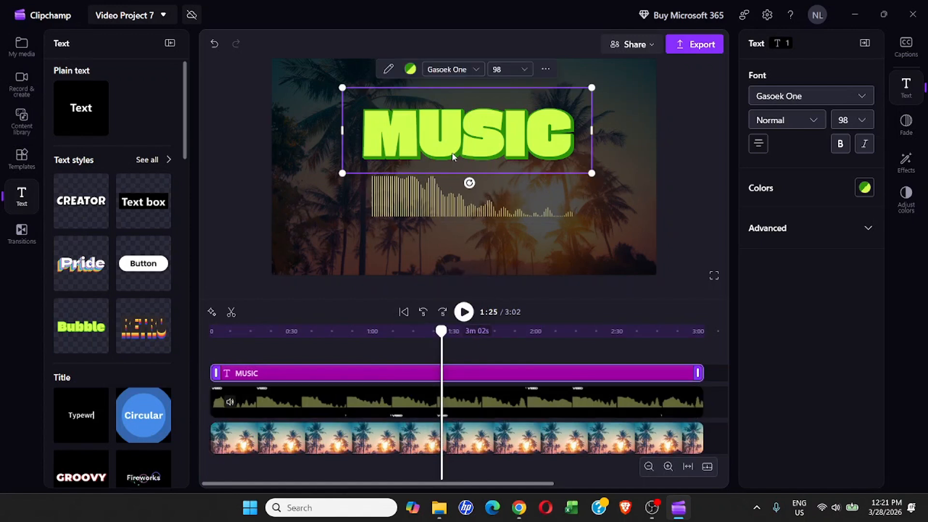
{"action": "left_click", "coordinate": [225, 184]}
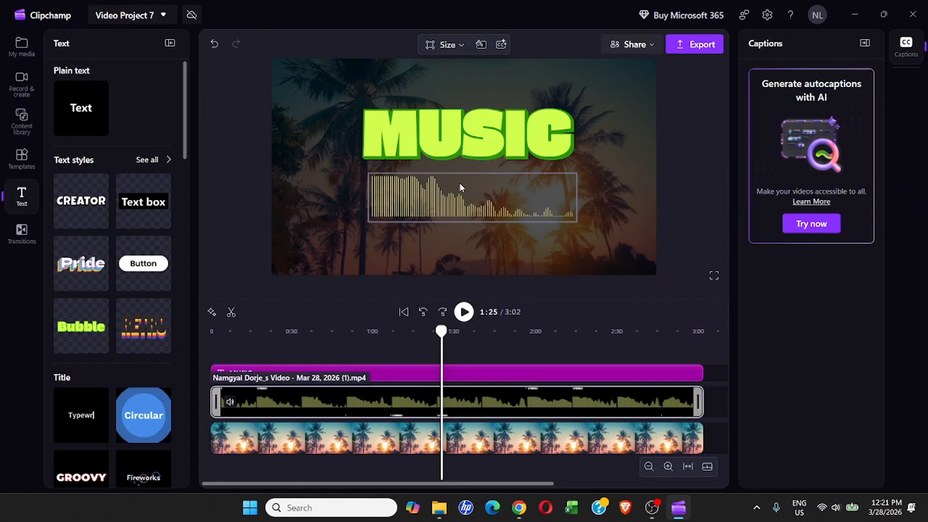
{"action": "left_click", "coordinate": [411, 194]}
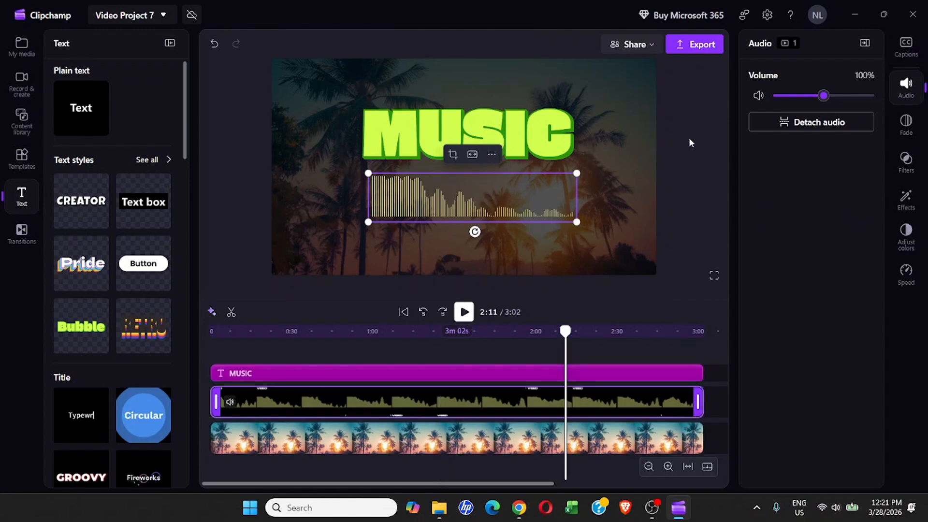
Review the export settings with cloud storage turned off and the additional quality options expanded, and close them without exporting.
{"action": "left_click", "coordinate": [700, 49]}
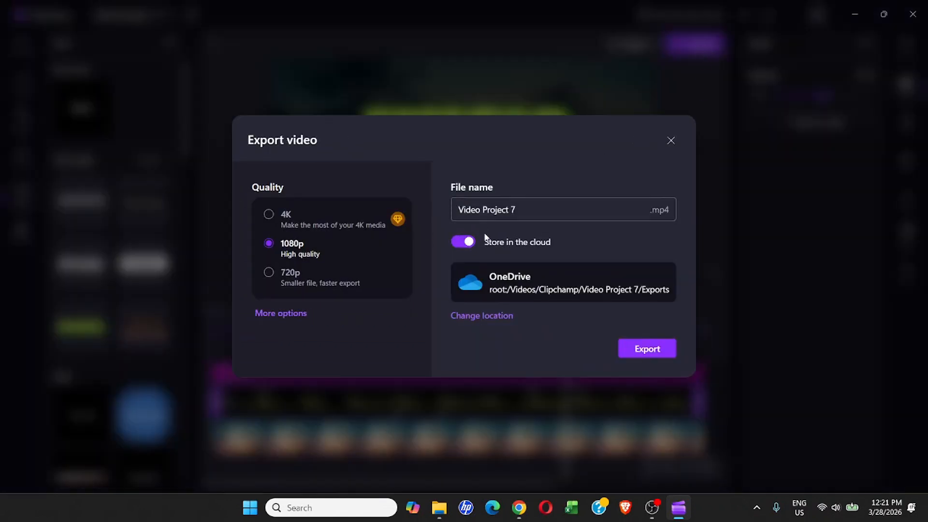
{"action": "left_click", "coordinate": [460, 243]}
{"action": "left_click_drag", "start_coordinate": [577, 222], "coordinate": [490, 221]}
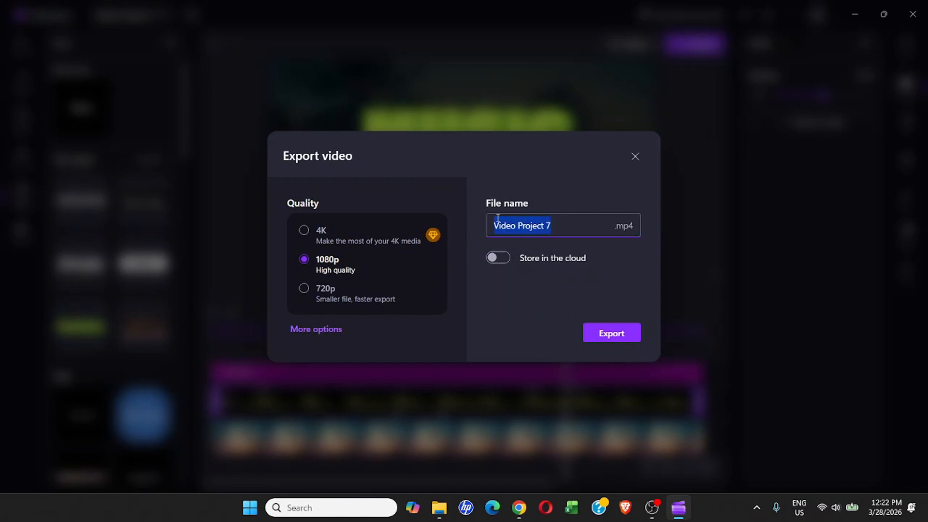
{"action": "left_click_drag", "start_coordinate": [571, 221], "coordinate": [479, 226]}
{"action": "left_click_drag", "start_coordinate": [563, 221], "coordinate": [470, 228]}
{"action": "left_click", "coordinate": [328, 332]}
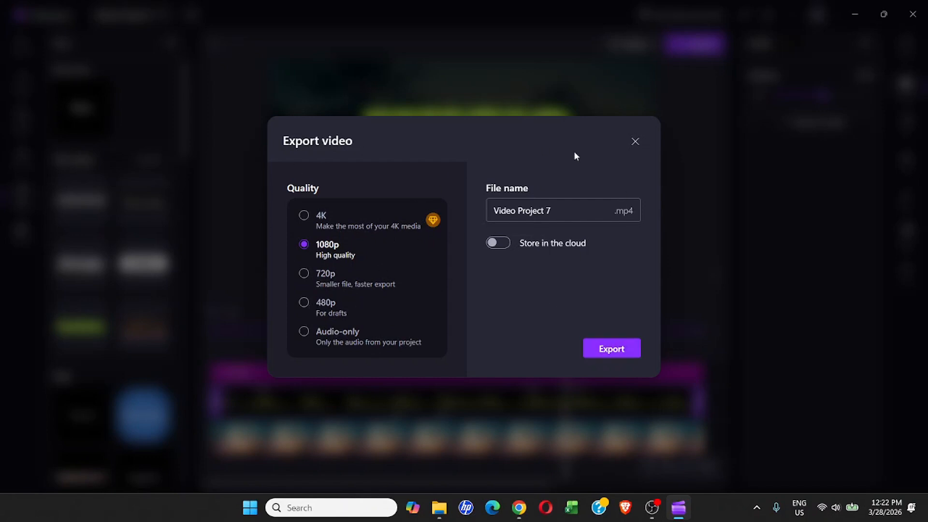
{"action": "left_click", "coordinate": [636, 142]}
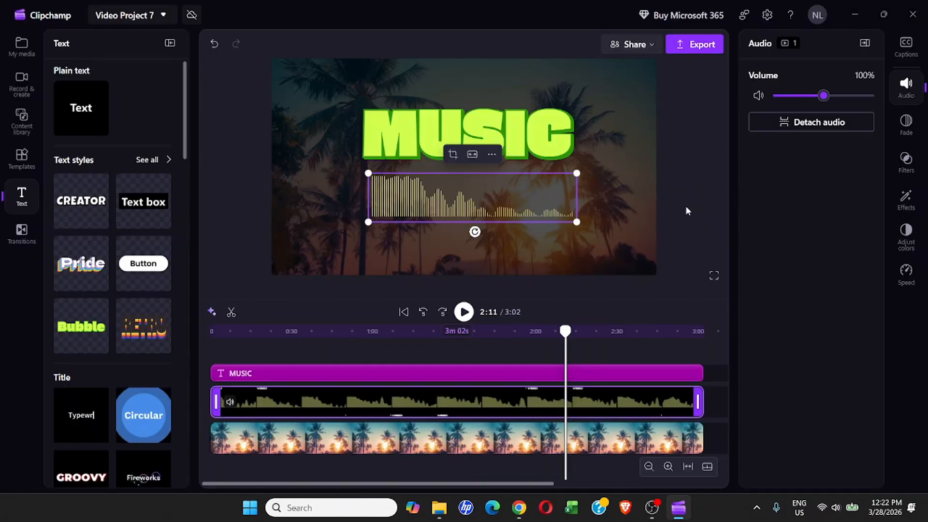